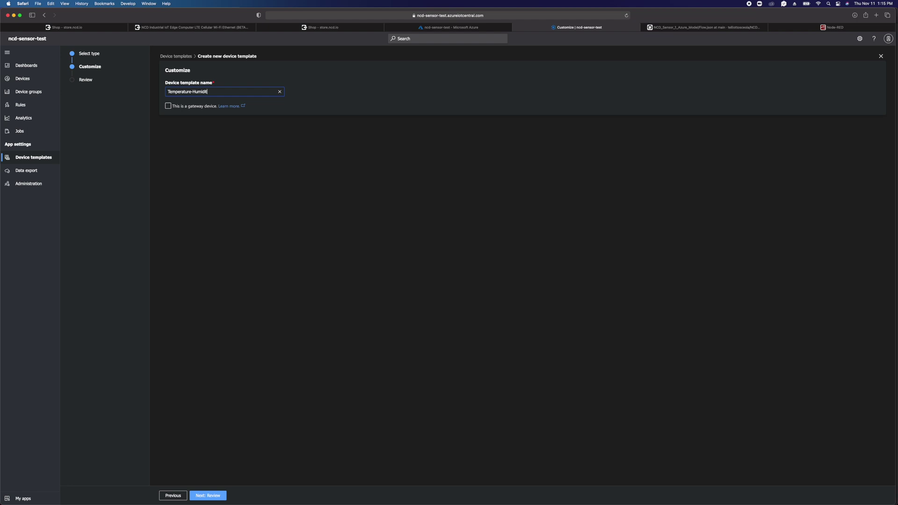
Name the new device template Temperature-Humidity-Sensor and create it
type("ensor")
left_click(211, 495)
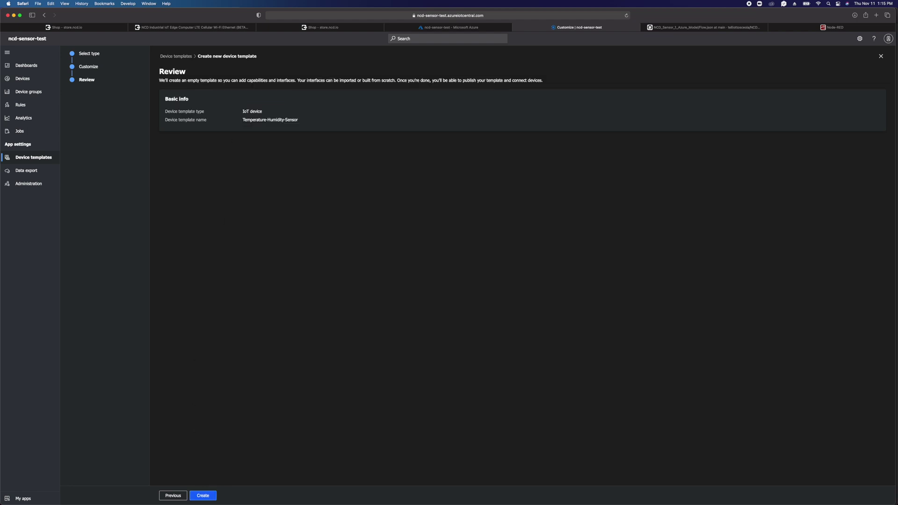
left_click(206, 497)
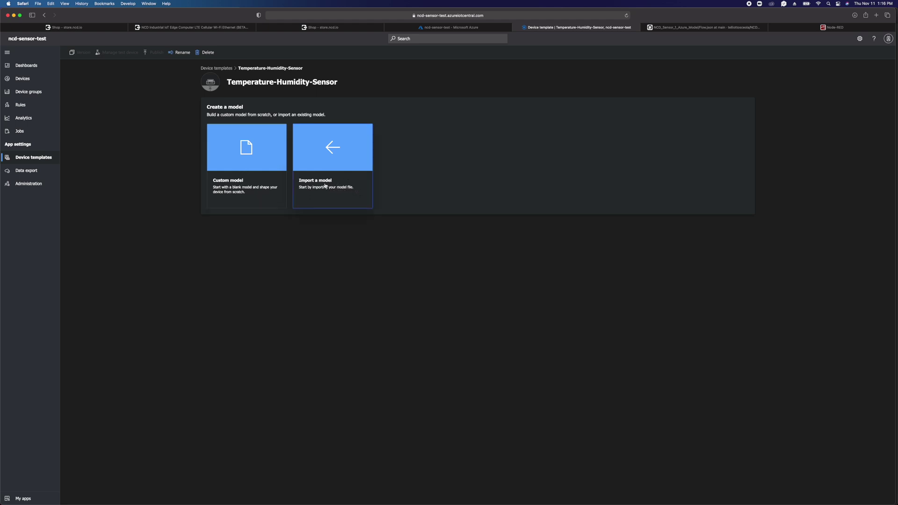
Switch to GitHub and download the NCD_Sensor_1_Azure_Model repository as a ZIP
left_click(308, 189)
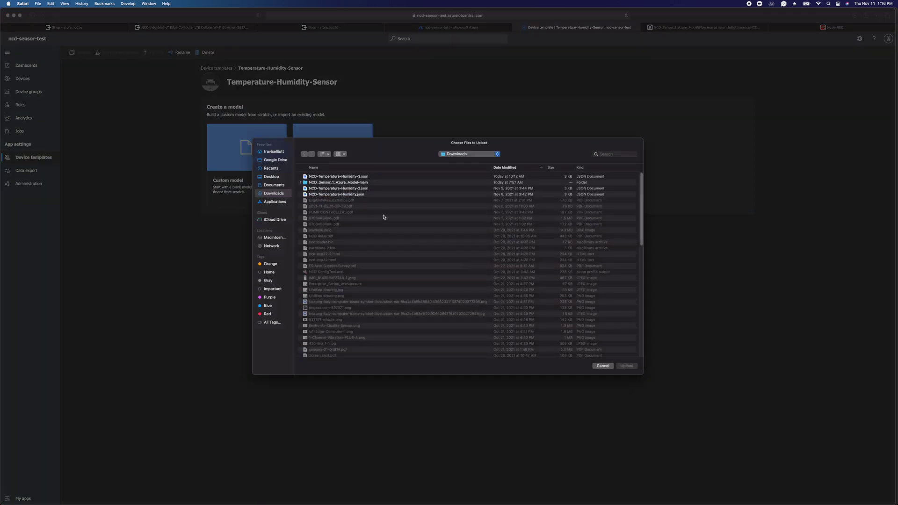
left_click(603, 366)
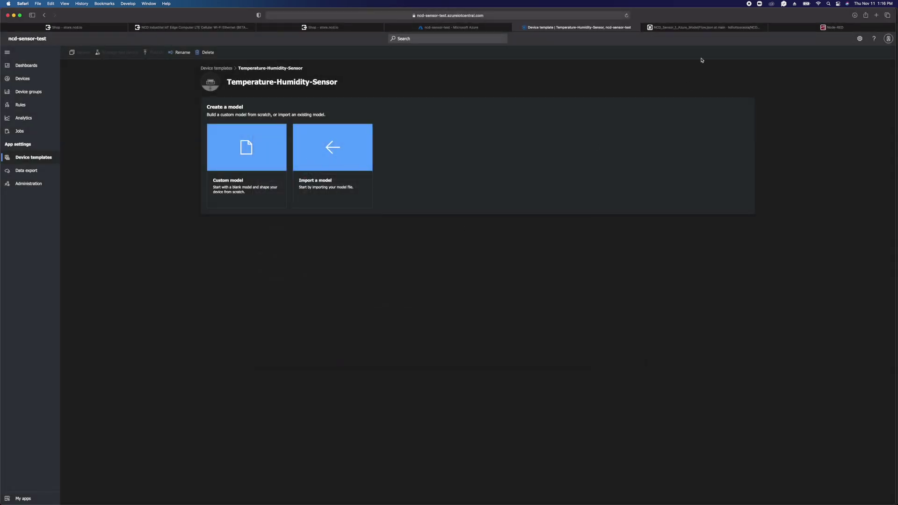
left_click(668, 29)
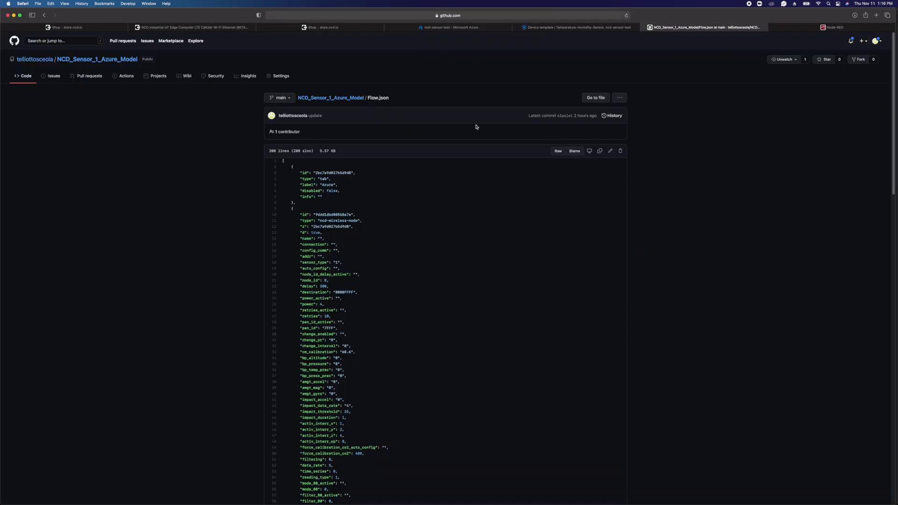
left_click(328, 98)
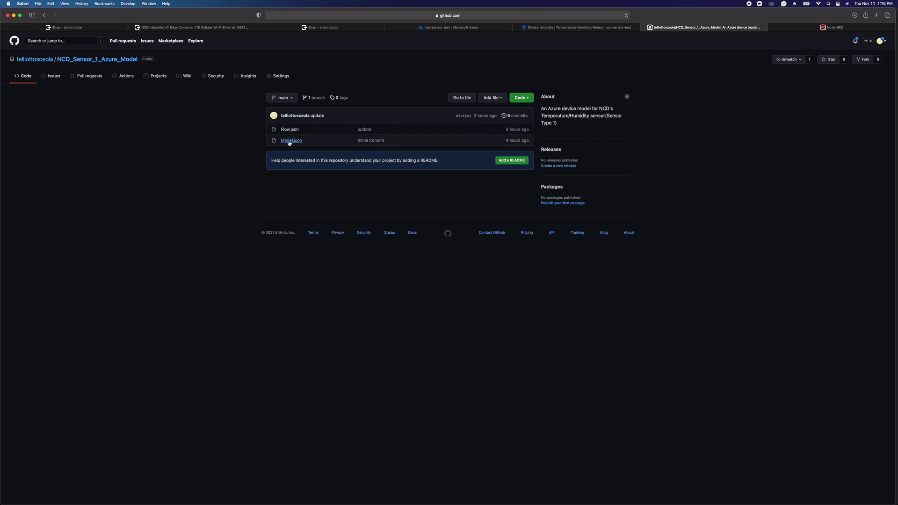
left_click(523, 100)
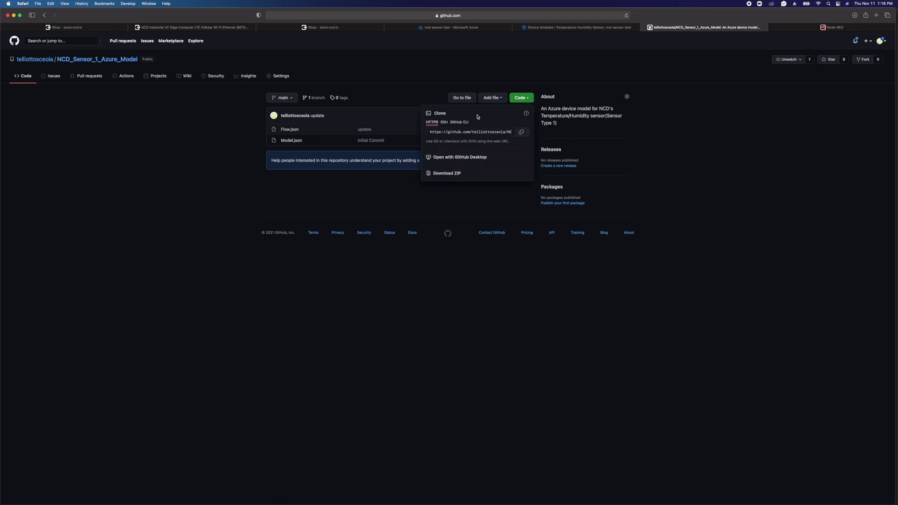
left_click(442, 174)
Back in Azure IoT Central, import Model.json from the NCD_Sensor_1_Azure_Model-main-2 folder as the template's model
left_click(591, 28)
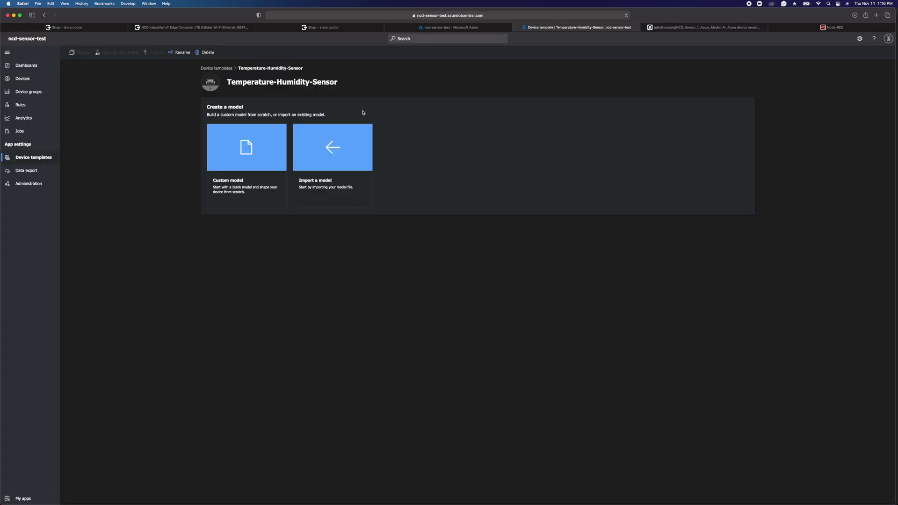
left_click(328, 175)
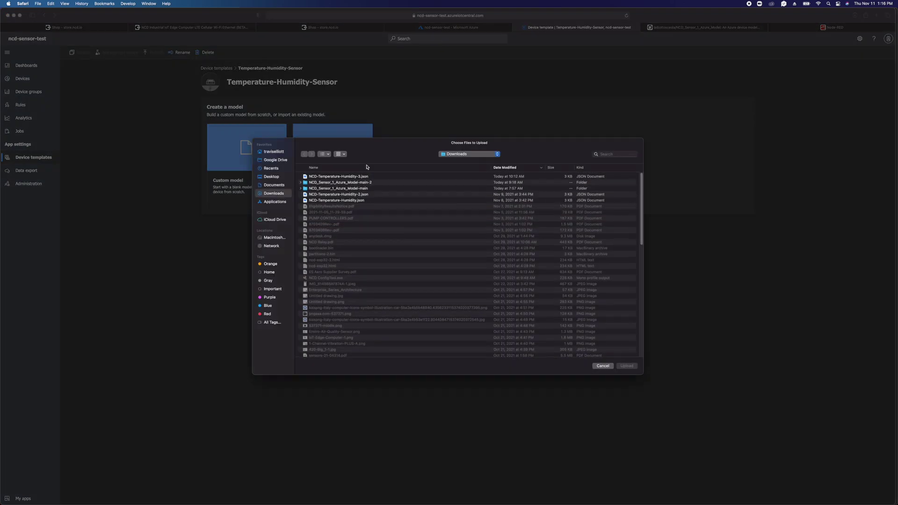
left_click(301, 182)
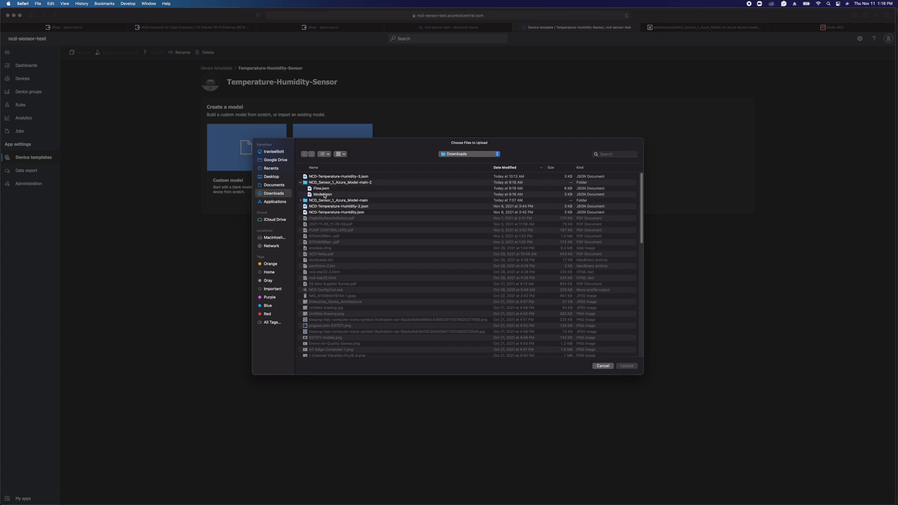
left_click(330, 195)
left_click(627, 366)
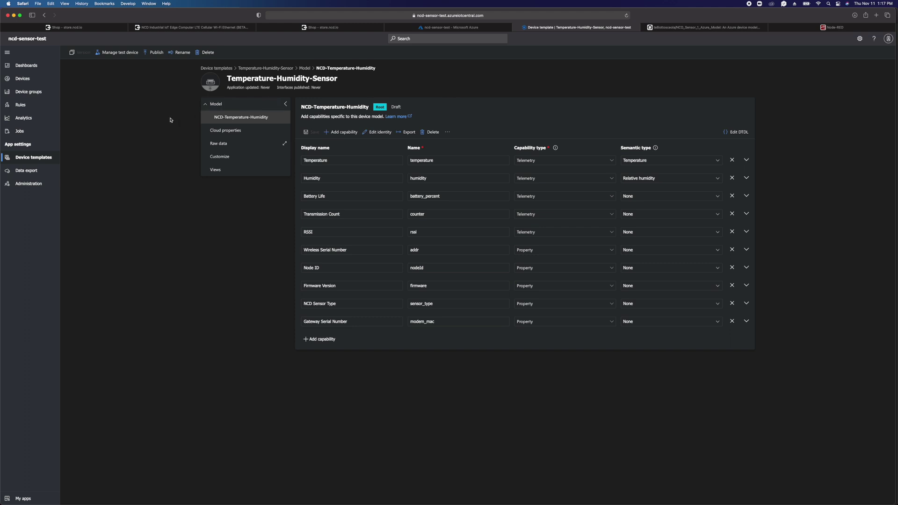
left_click(22, 79)
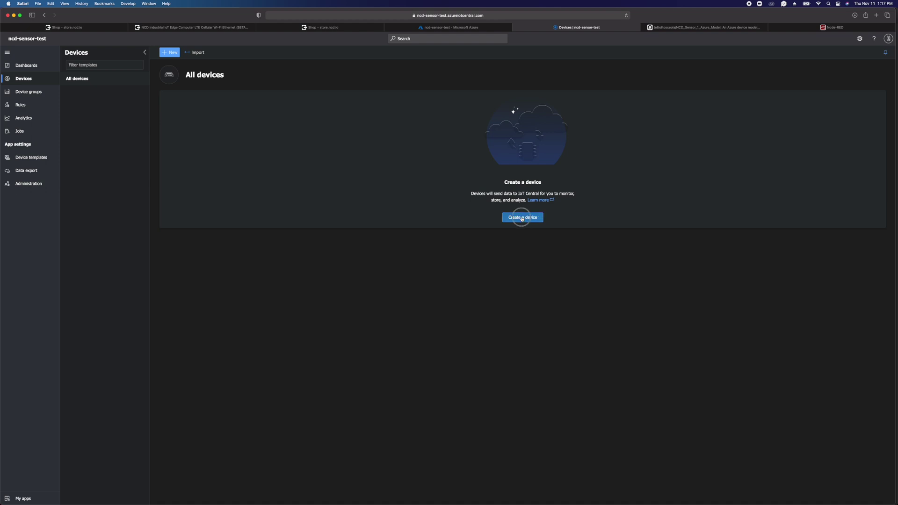
left_click(523, 218)
double_click(356, 226)
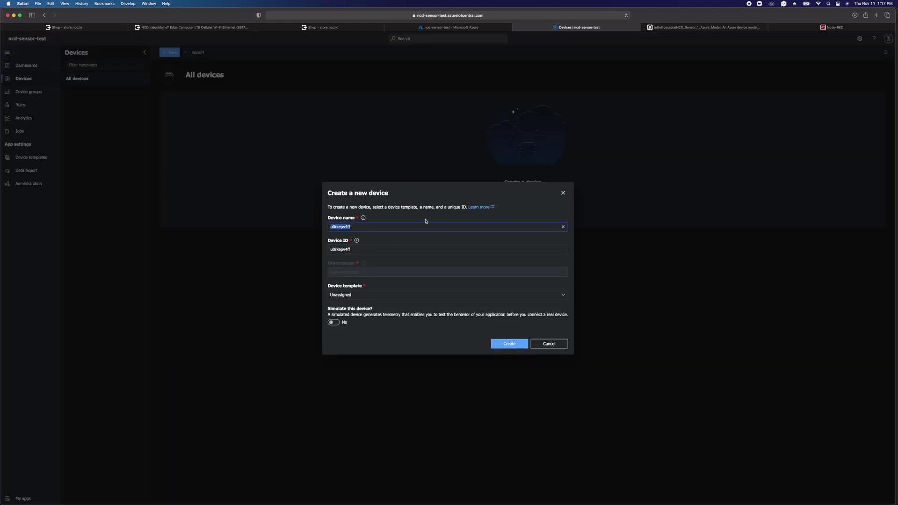
type("My-Sensor")
left_click(381, 248)
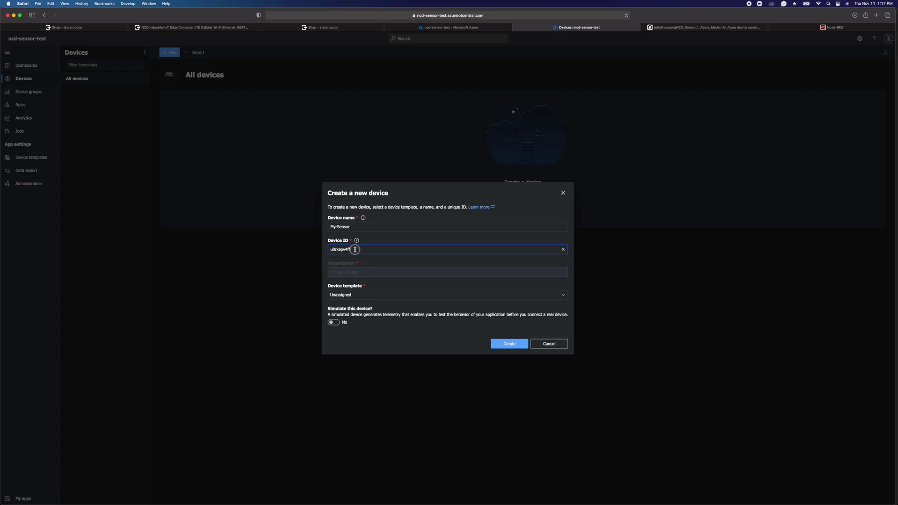
left_click_drag(356, 249, 321, 250)
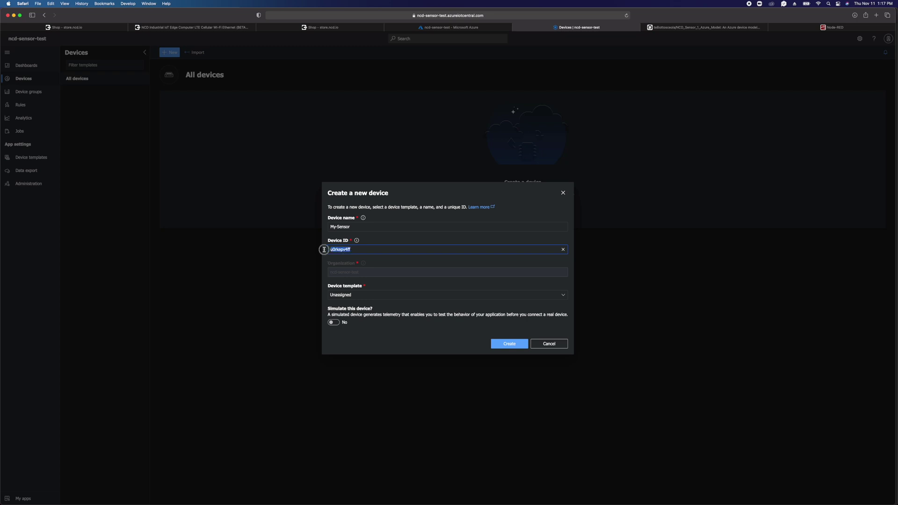
left_click(360, 251)
left_click(375, 296)
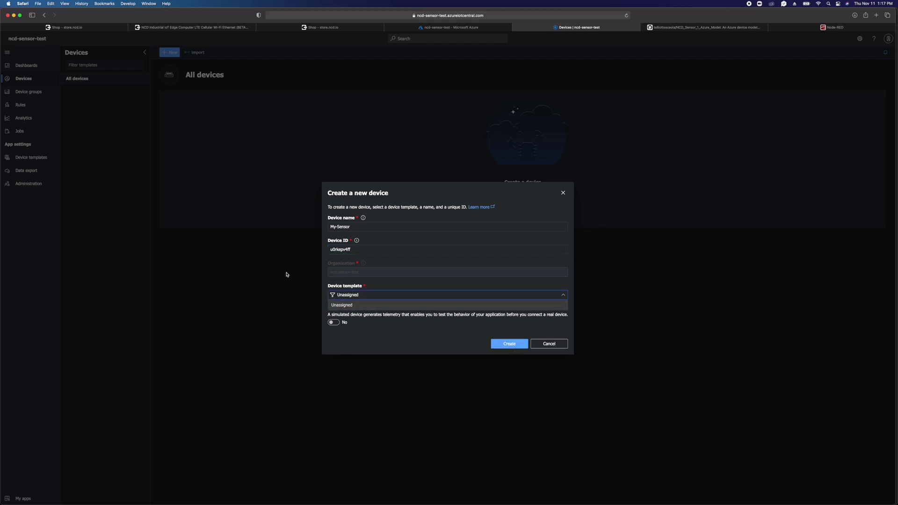
left_click(507, 335)
left_click(554, 345)
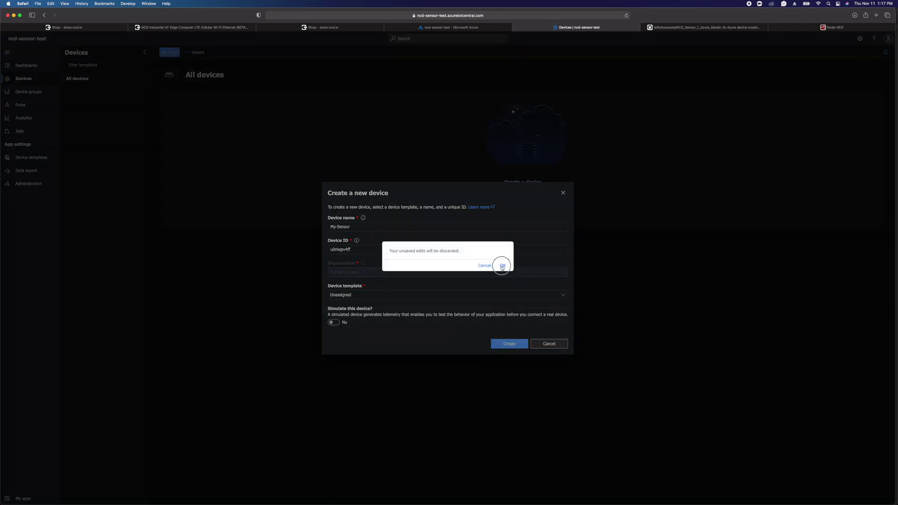
left_click(502, 266)
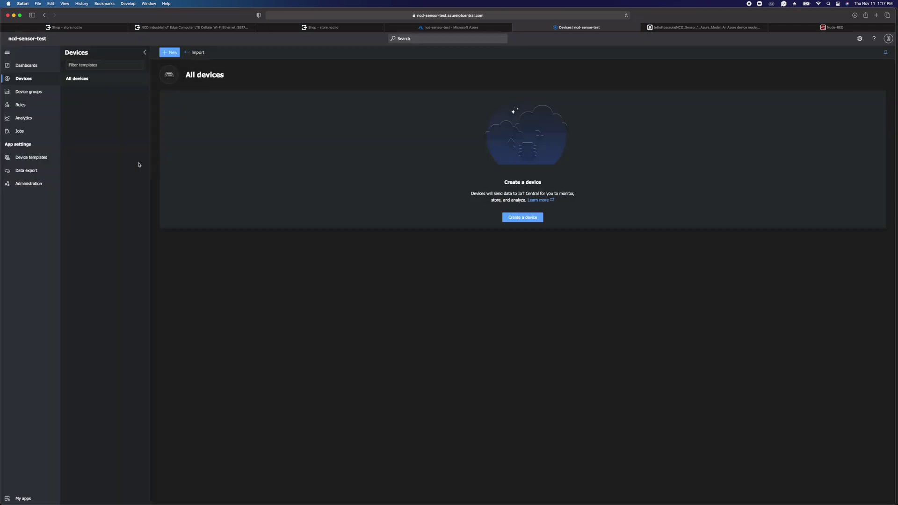
Publish the Temperature-Humidity-Sensor device template to the application
left_click(42, 157)
left_click(258, 88)
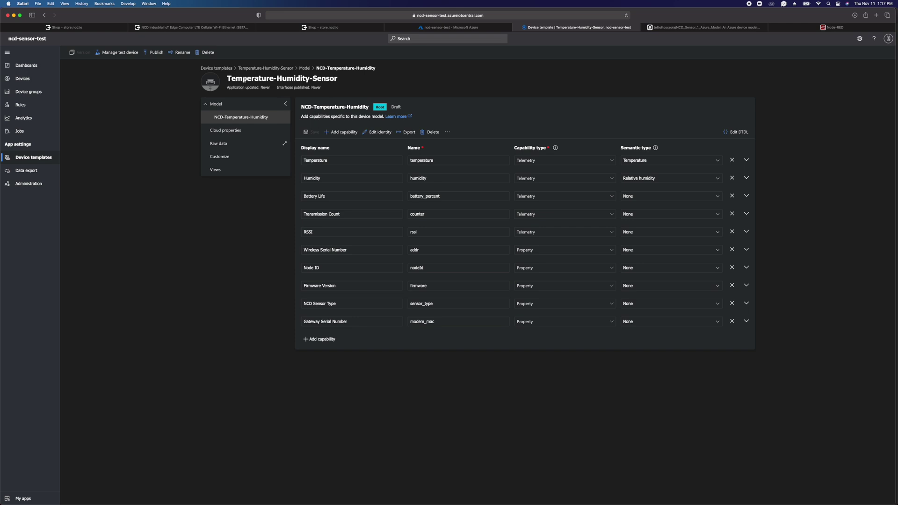
left_click(150, 52)
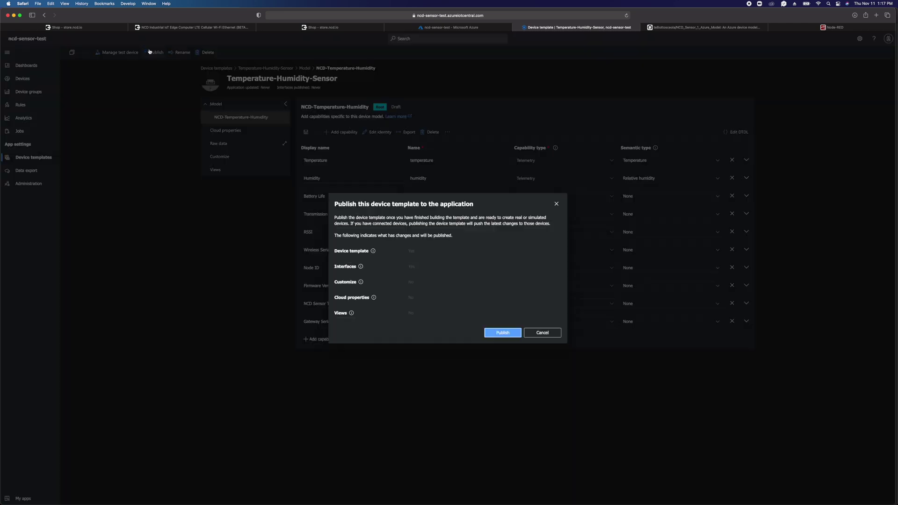
left_click(496, 334)
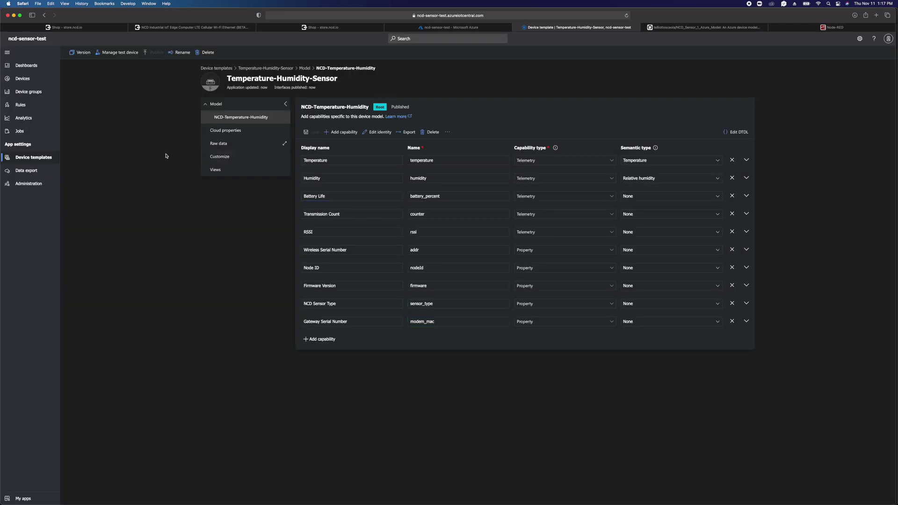
Create a non-simulated device named My-Sensor that uses the Temperature-Humidity-Sensor template
left_click(23, 79)
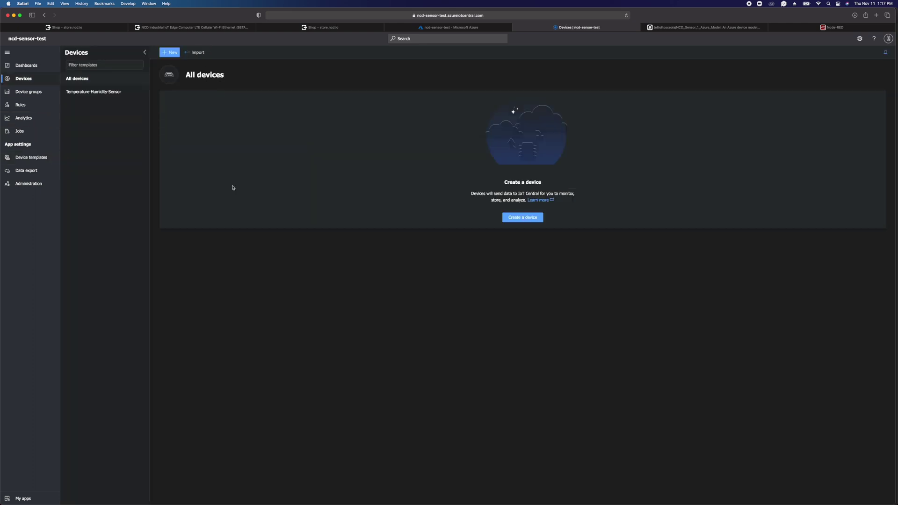
left_click(523, 218)
left_click(363, 225)
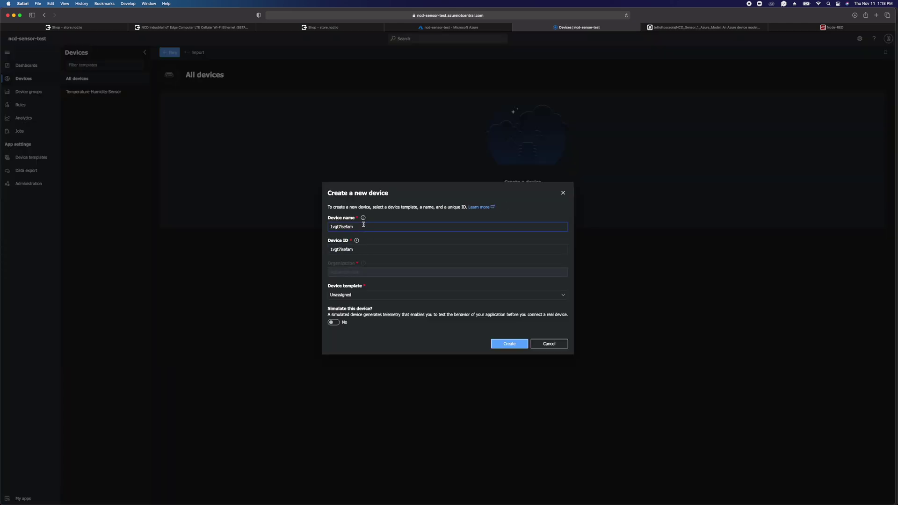
double_click(364, 225)
type("My-Sensor")
left_click(367, 295)
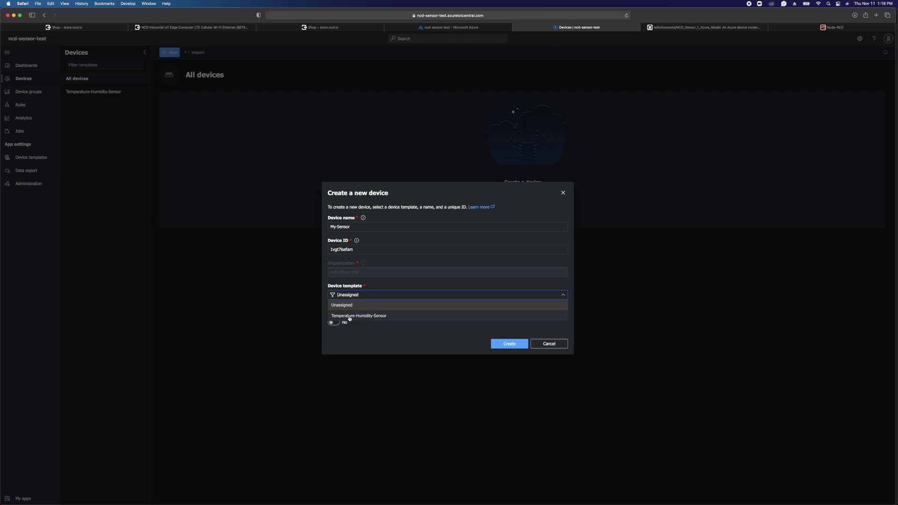
left_click(379, 315)
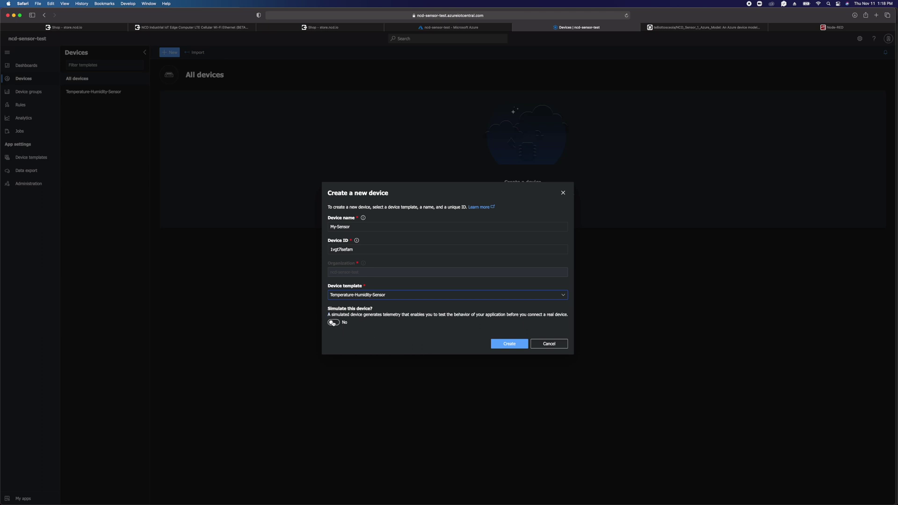
left_click(509, 342)
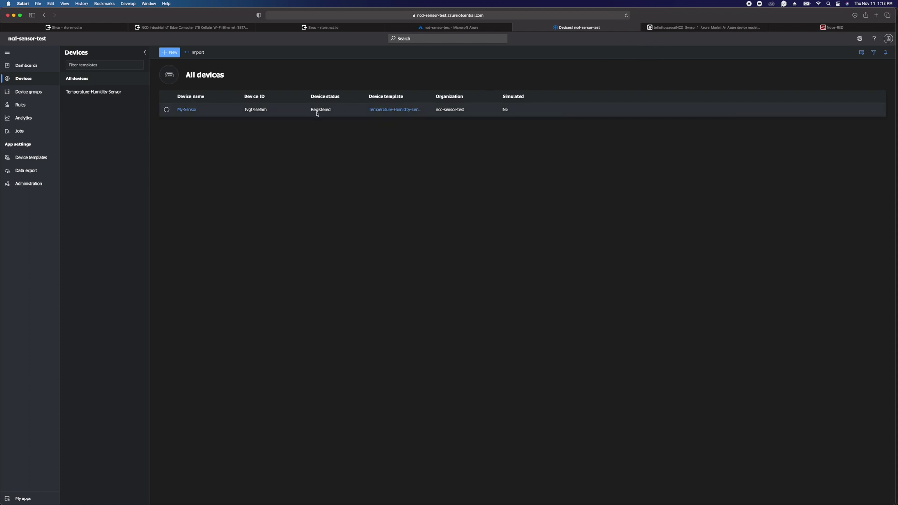
Switch to Node-RED and delete the existing Azure flow
left_click(814, 28)
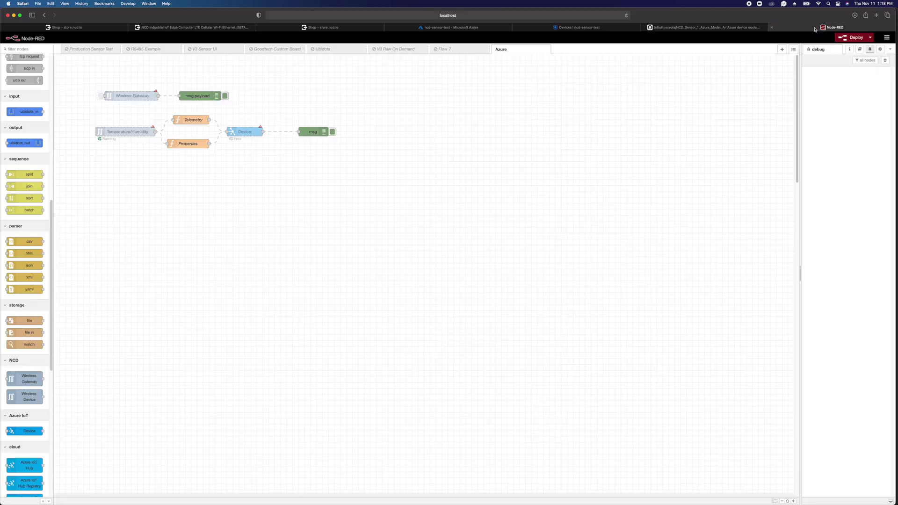
double_click(531, 52)
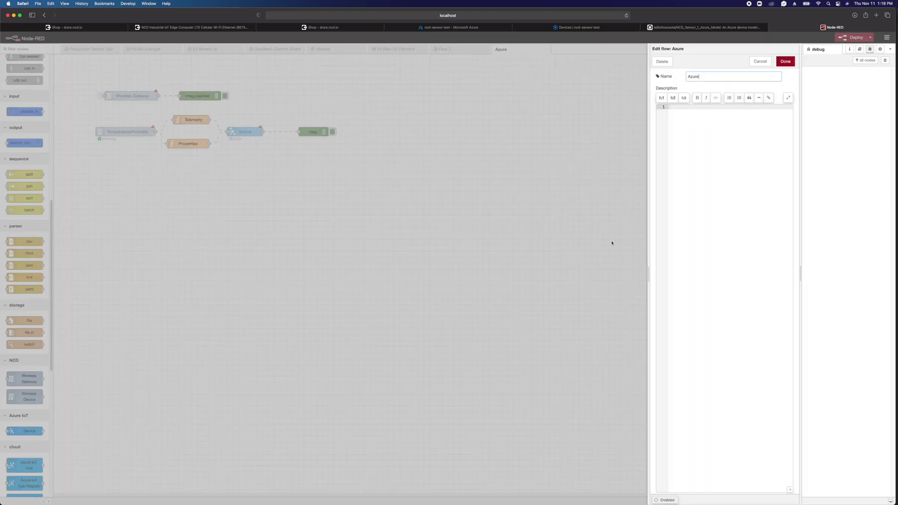
left_click(662, 62)
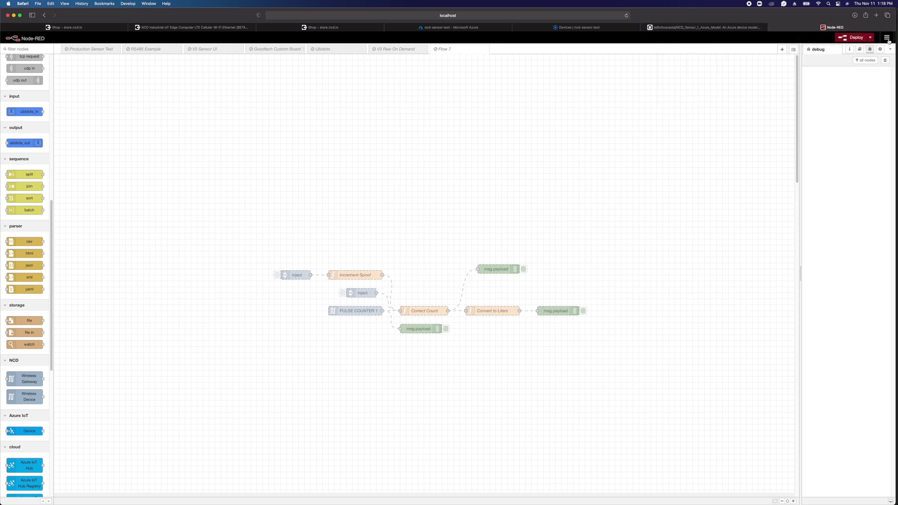
Import Flow.json from the NCD_Sensor_1_Azure_Model-main-2 folder into Node-RED and open the imported Azure flow
left_click(877, 16)
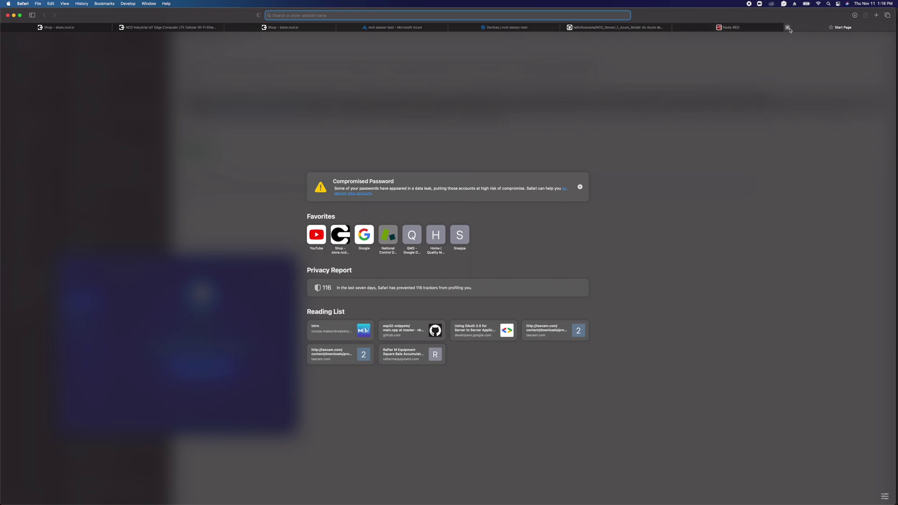
left_click(791, 28)
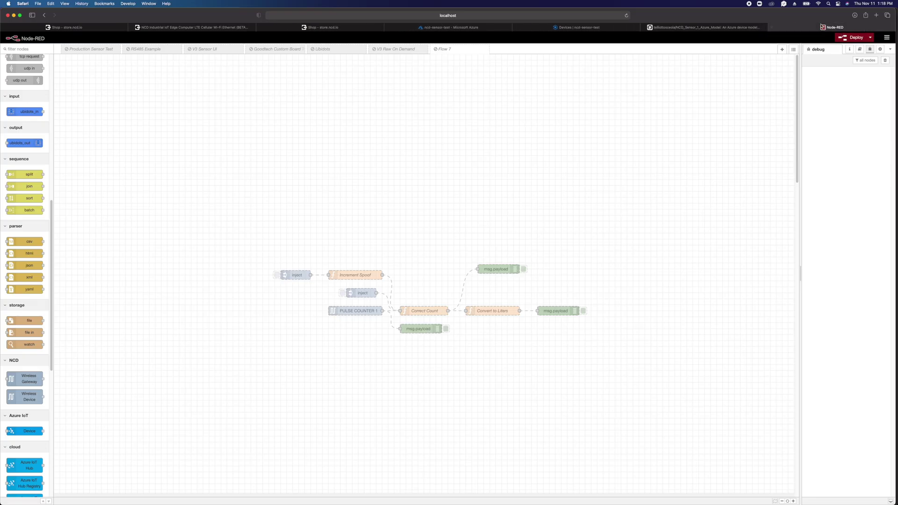
left_click(887, 38)
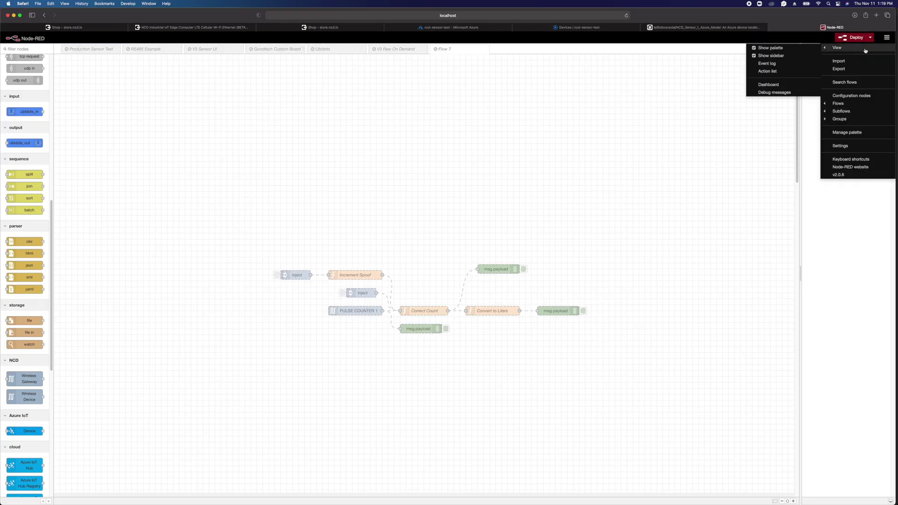
left_click(847, 63)
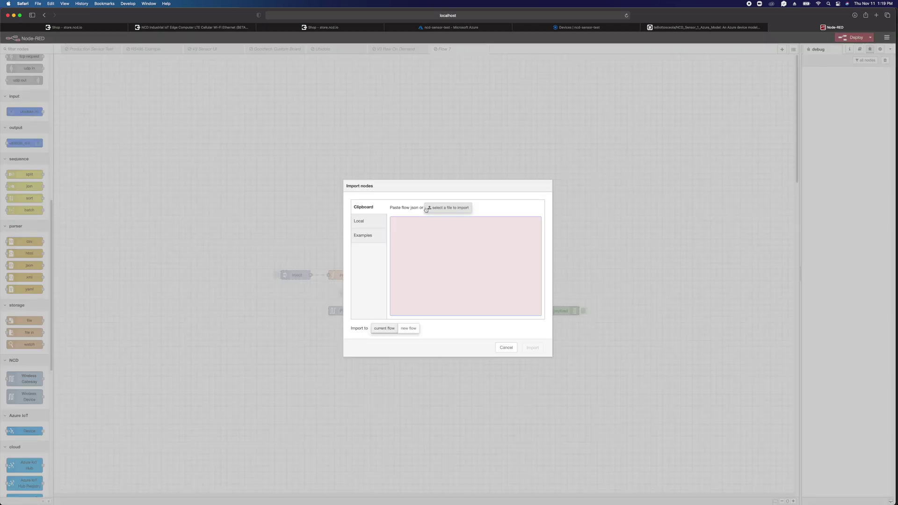
left_click(449, 209)
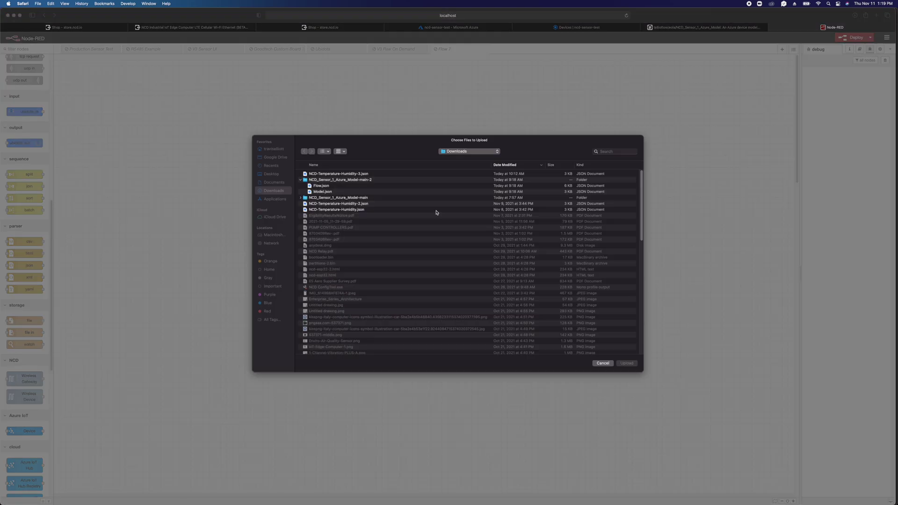
left_click(322, 189)
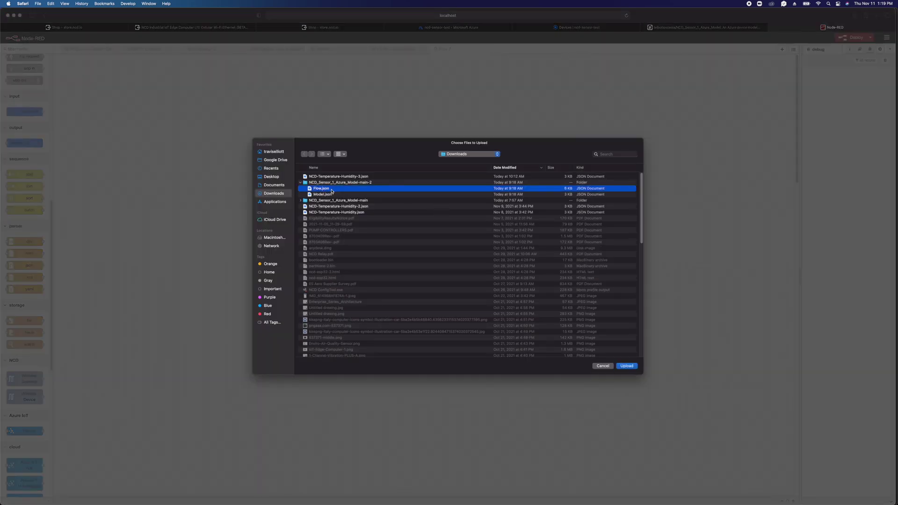
left_click(628, 365)
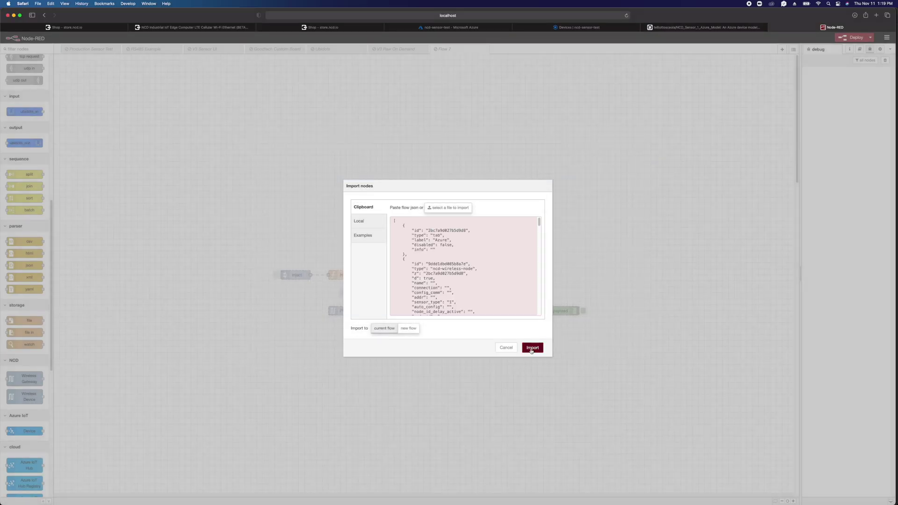
left_click(531, 349)
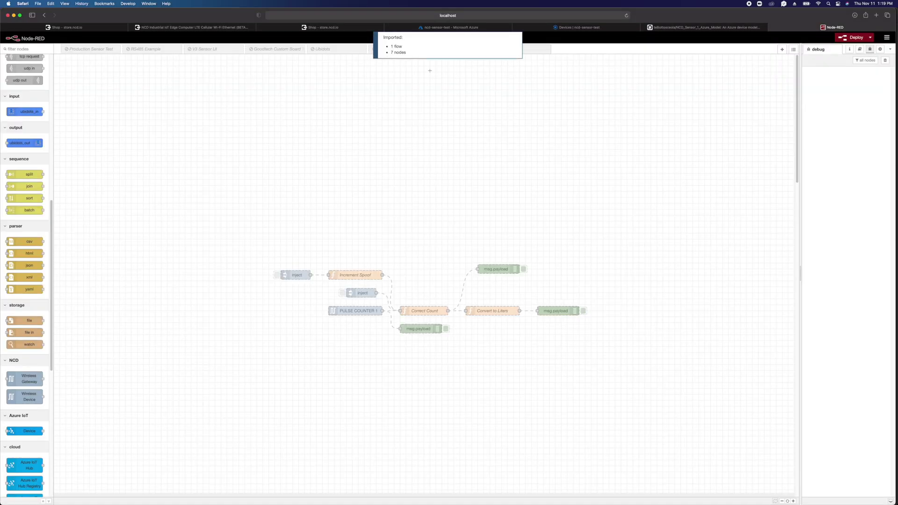
left_click(507, 51)
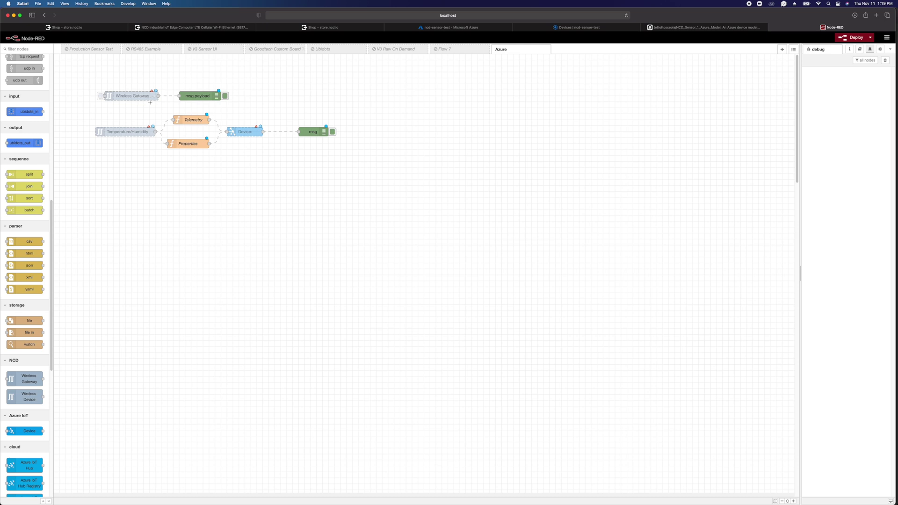
Search the palette's installable modules for "ncd-red-wireless" and "azure iot device", and close the palette manager
left_click(887, 39)
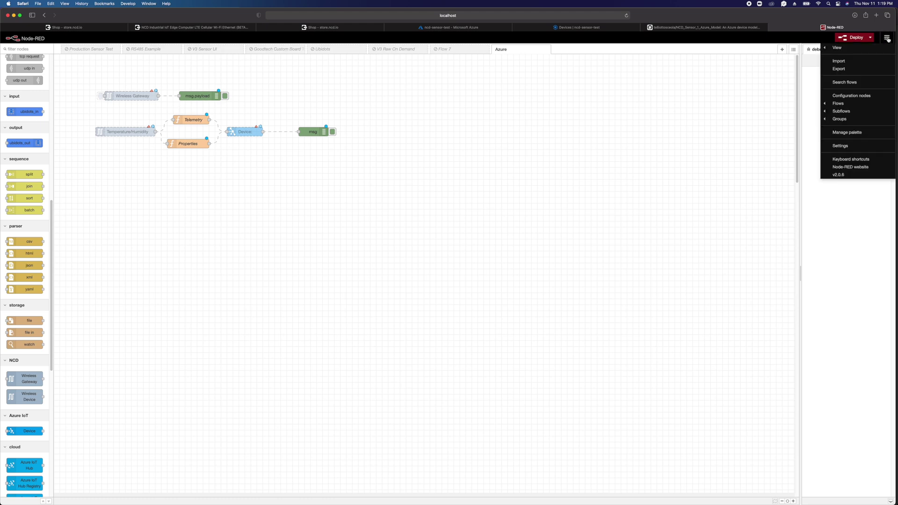
left_click(844, 135)
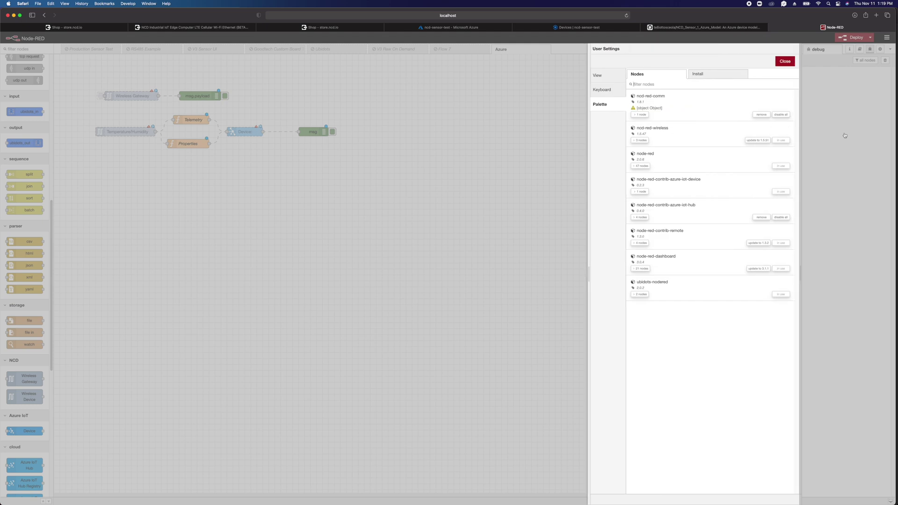
left_click(703, 75)
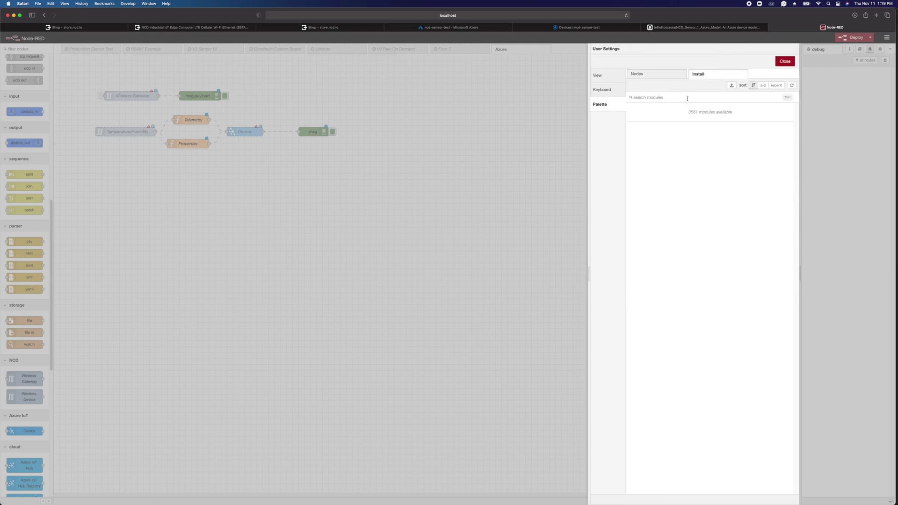
type("ncd-red-wireless")
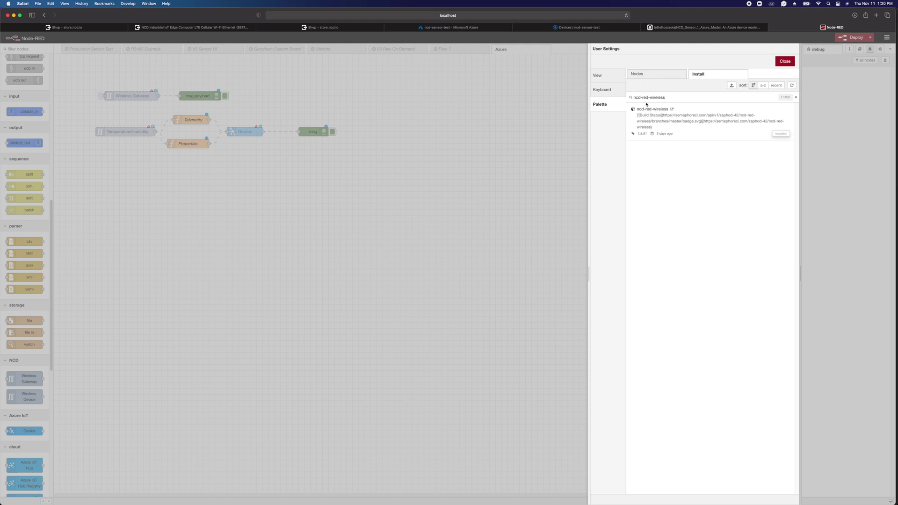
triple_click(669, 99)
type("azure iot")
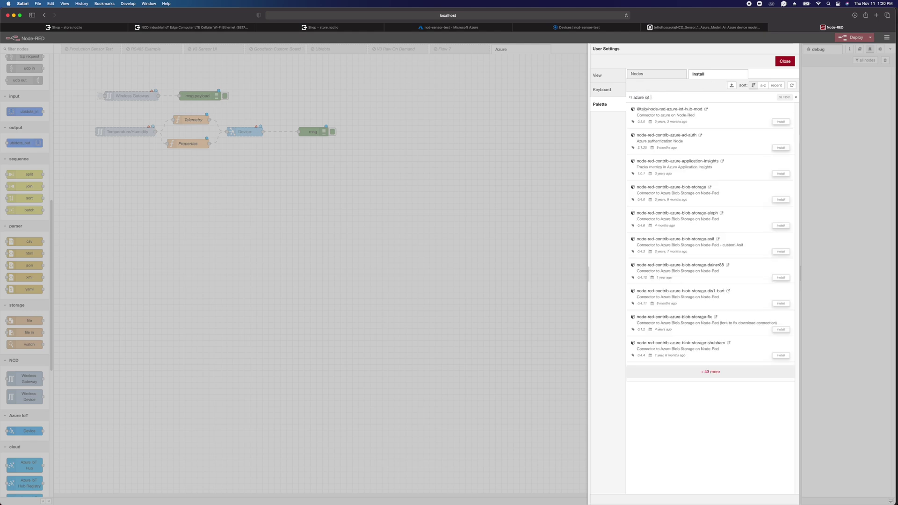
type(" device")
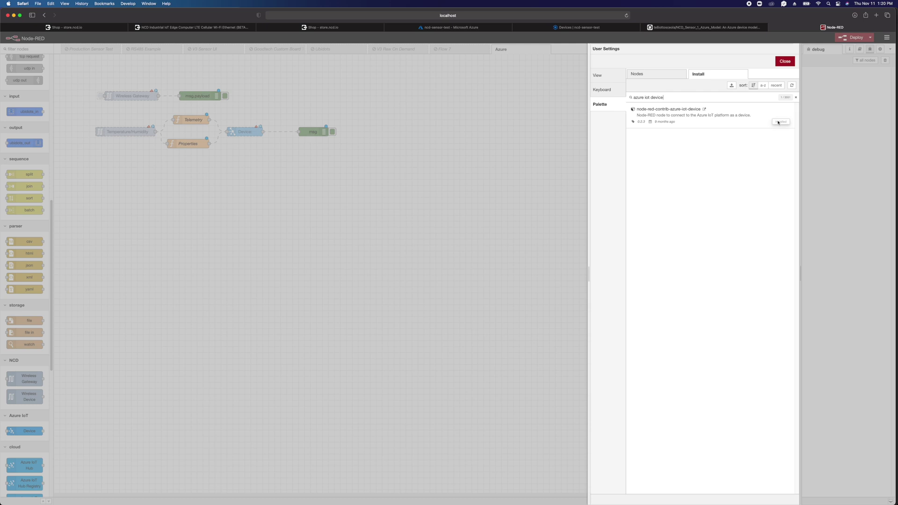
left_click(786, 61)
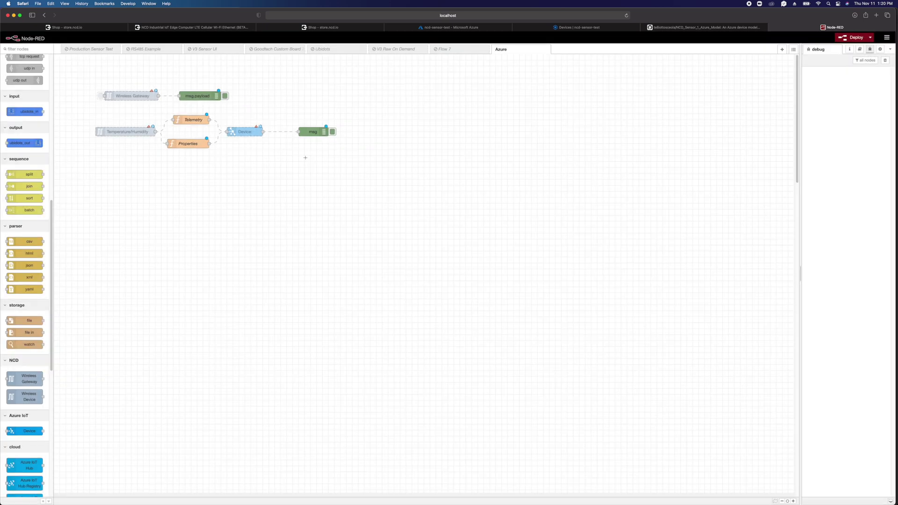
Choose /dev/ttyS1 (115200) as the Wireless Gateway node's serial device and open that gateway configuration for editing
left_click(130, 97)
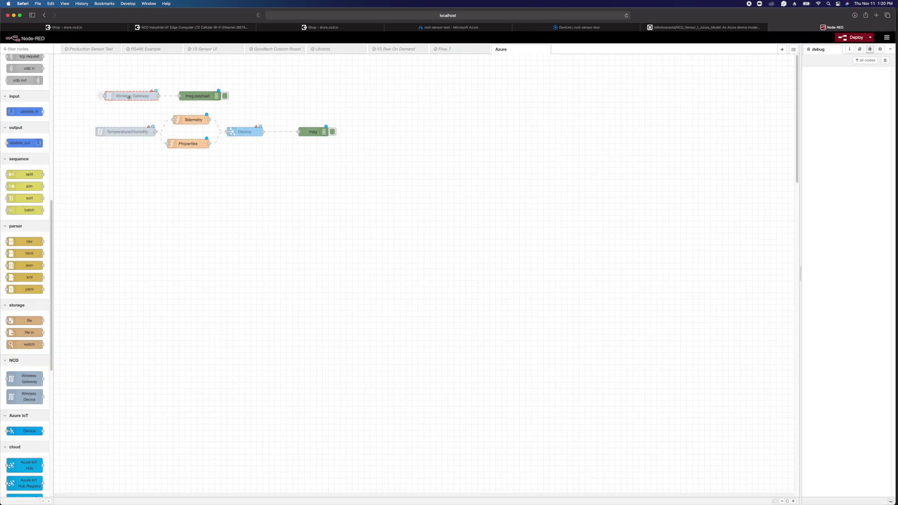
left_click(123, 134)
left_click(135, 94)
double_click(131, 97)
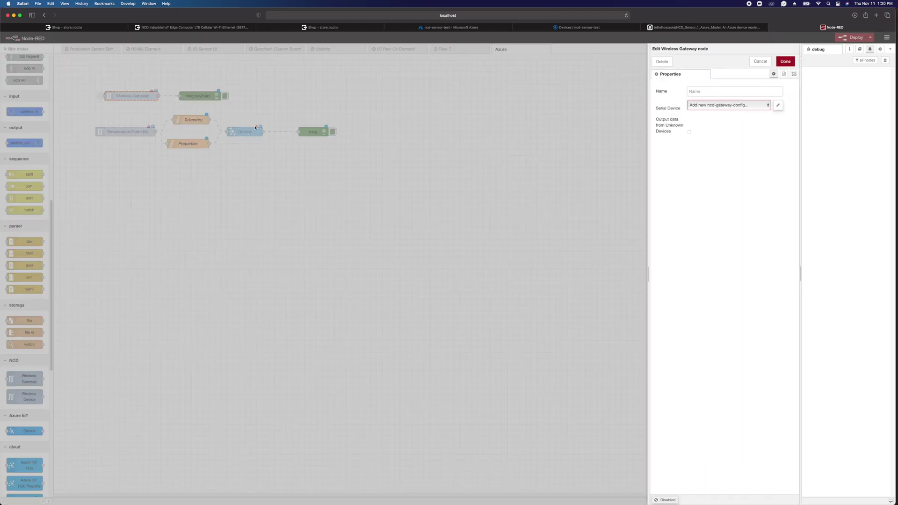
left_click(747, 106)
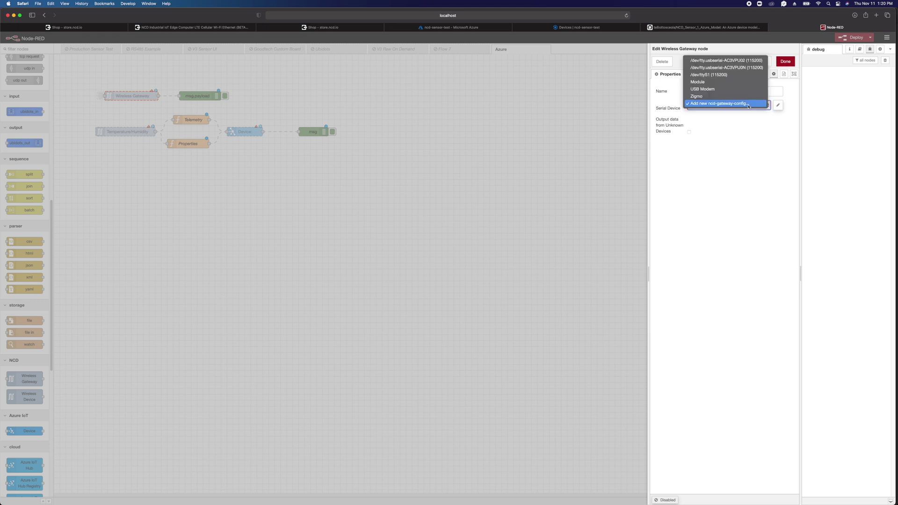
left_click(696, 74)
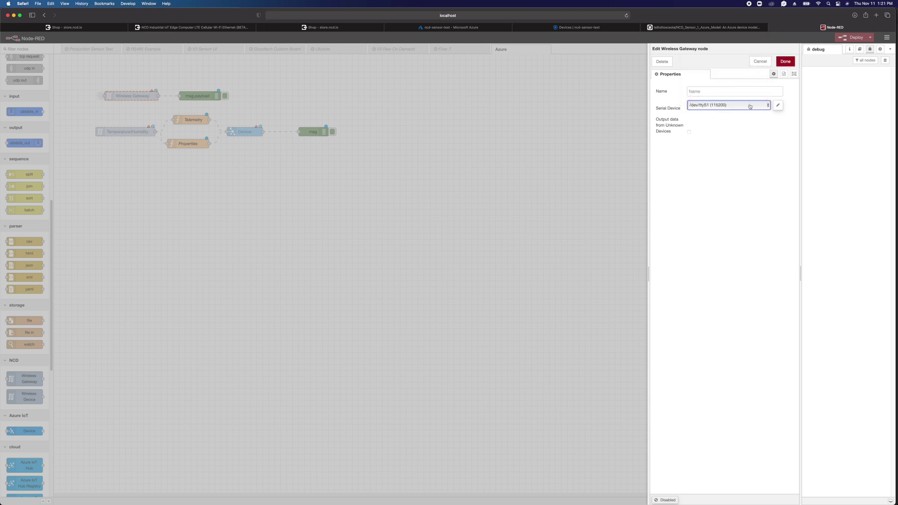
left_click(777, 106)
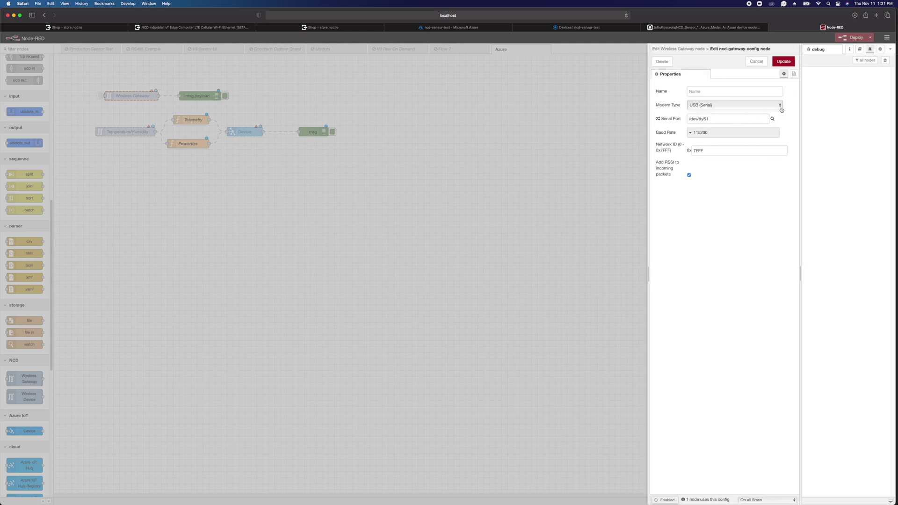
Try the TCP (Ethernet/Network) modem type in the gateway configuration and revert it to USB (Serial)
left_click(780, 107)
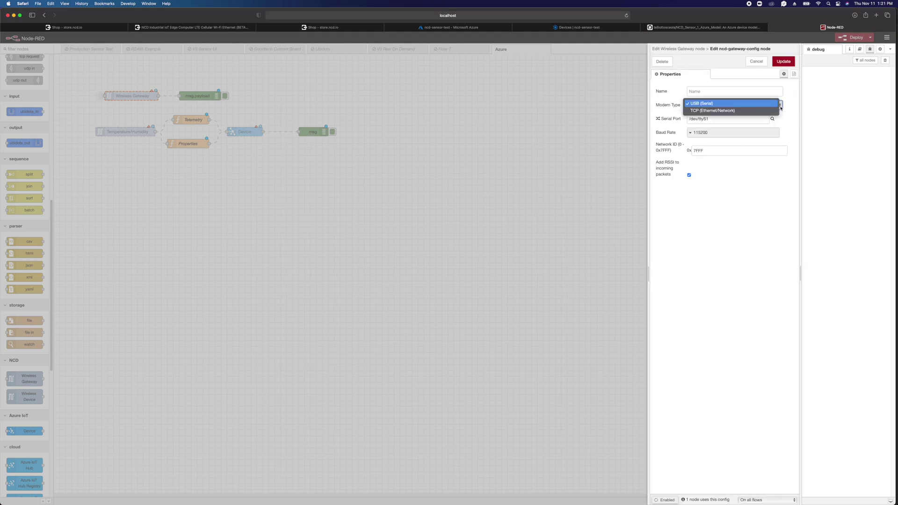
left_click(701, 103)
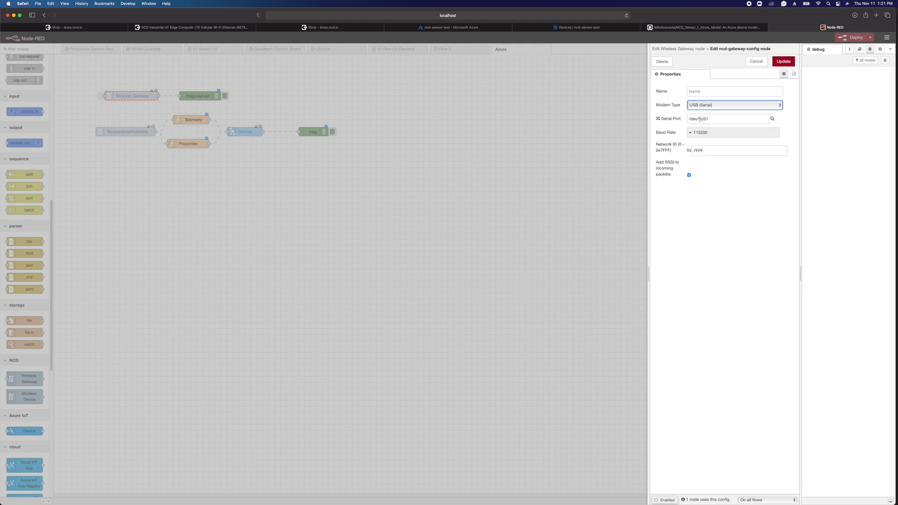
left_click(745, 109)
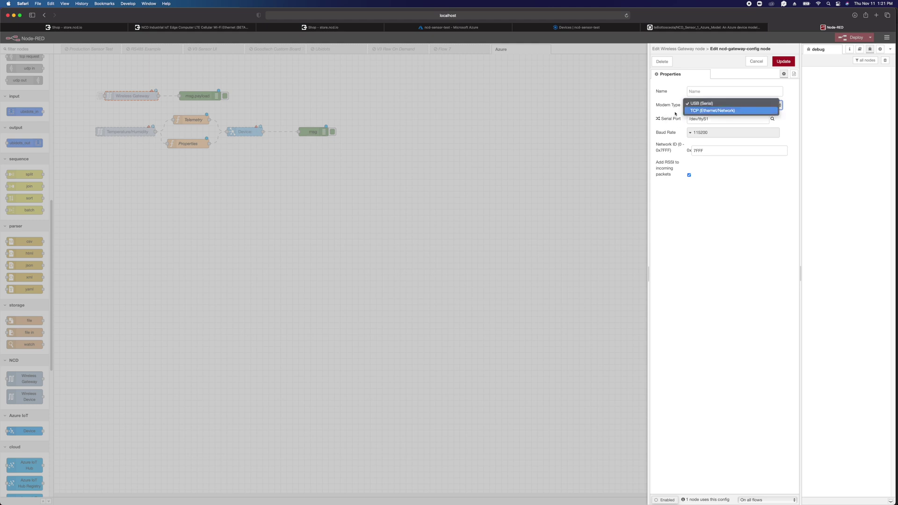
left_click(769, 120)
left_click(758, 105)
left_click(697, 117)
double_click(692, 117)
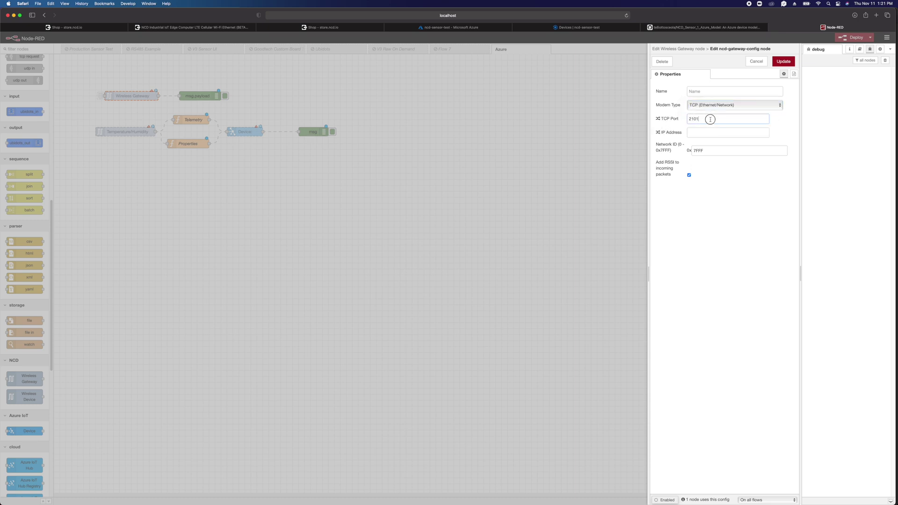
left_click(710, 133)
left_click(692, 106)
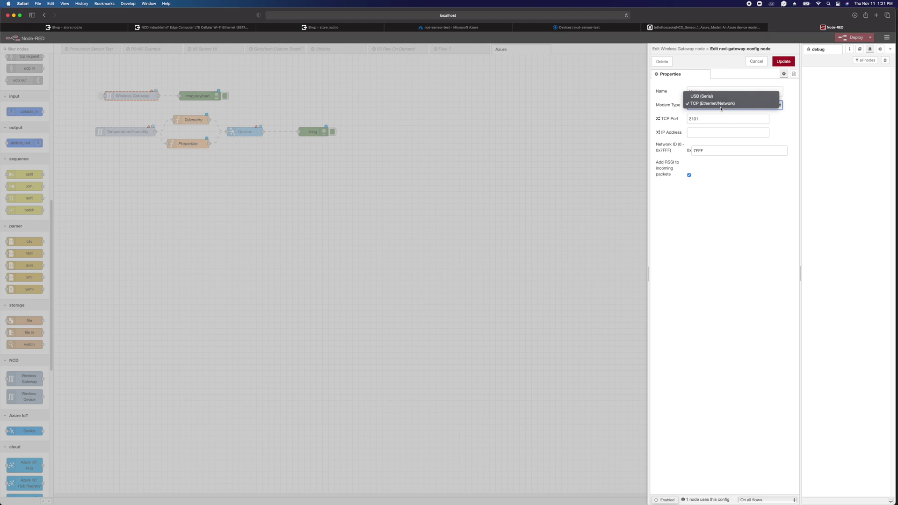
left_click(707, 96)
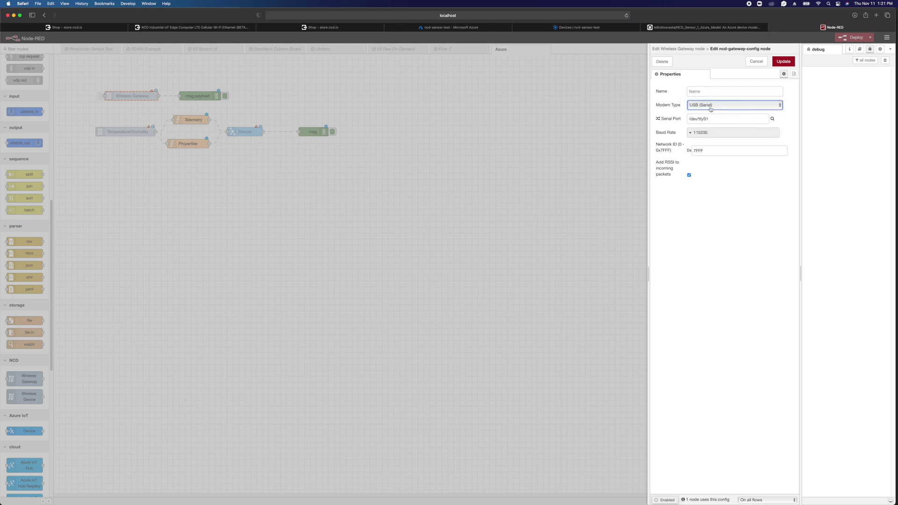
Set the gateway configuration's serial port to /dev/tty.usbserial-AC3VPU0N and save both the configuration and the Wireless Gateway node
left_click(773, 120)
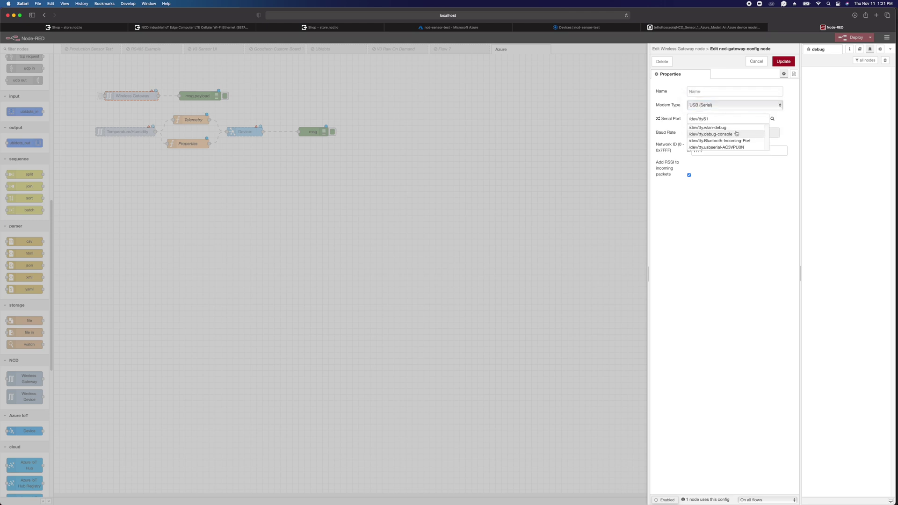
left_click(738, 148)
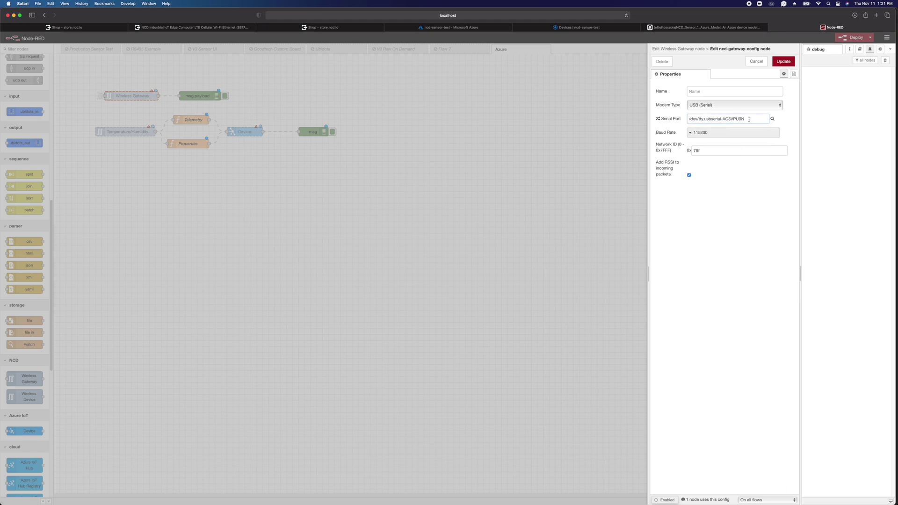
left_click_drag(749, 120, 686, 119)
left_click(784, 62)
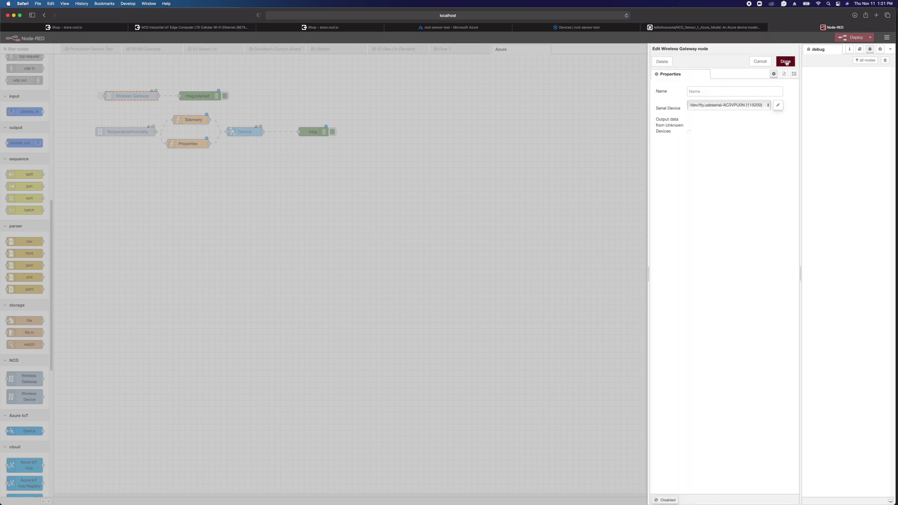
left_click(785, 62)
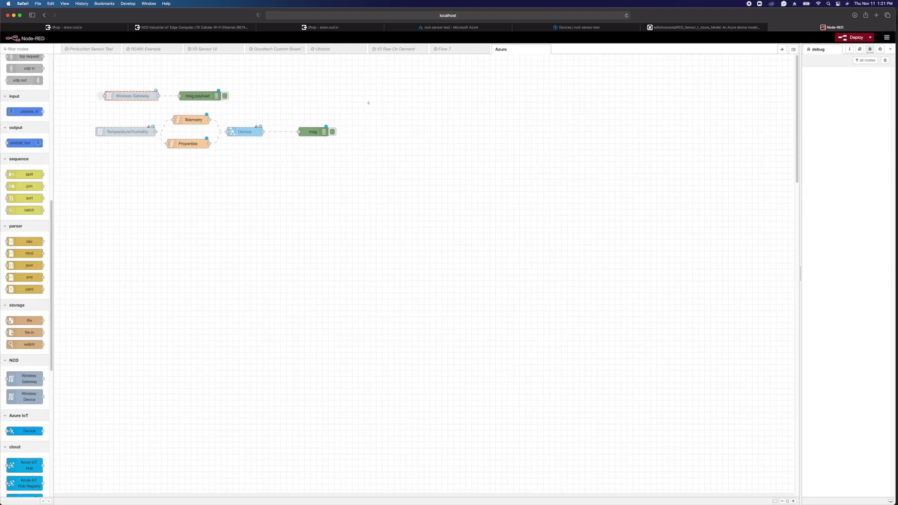
Enable the Wireless Gateway node, review its gateway configuration and save the node
double_click(130, 97)
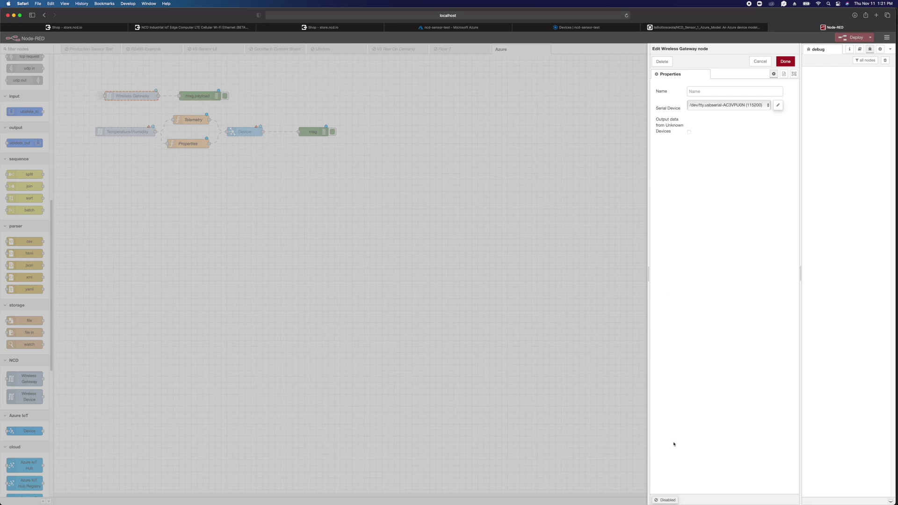
left_click(660, 500)
left_click(778, 105)
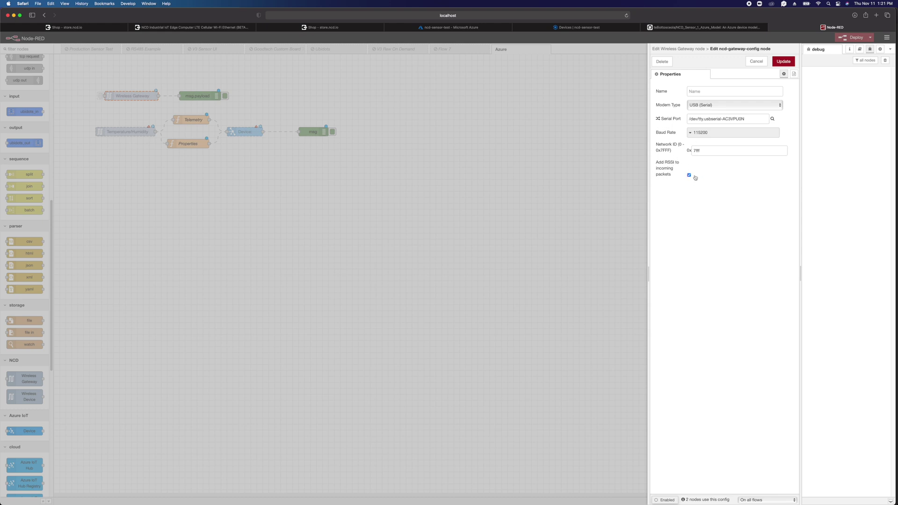
left_click(784, 62)
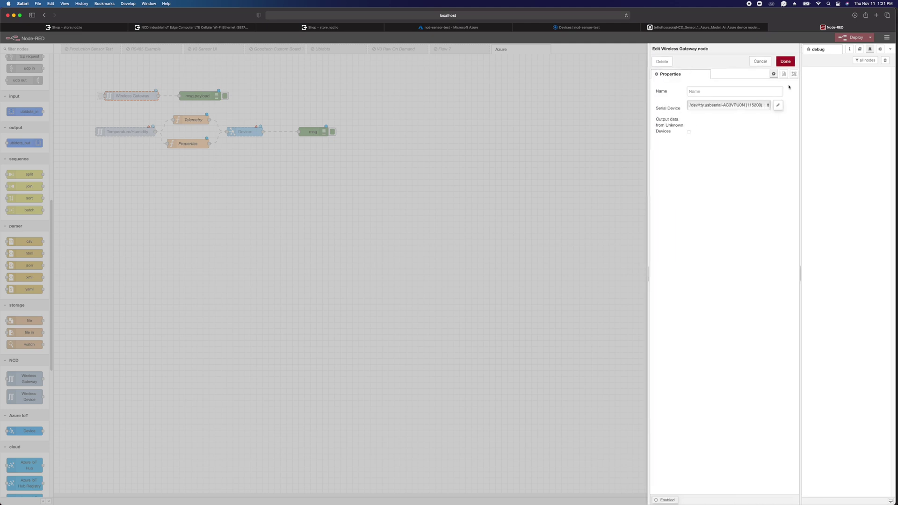
left_click(786, 61)
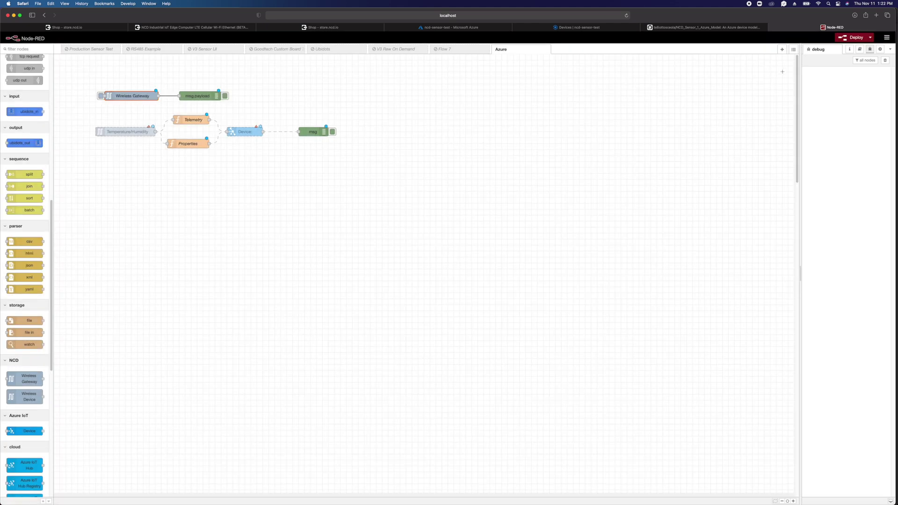
Deploy the flow despite the unconfigured Ubidots account node and examine the sensor_data message in the debug output
left_click(854, 38)
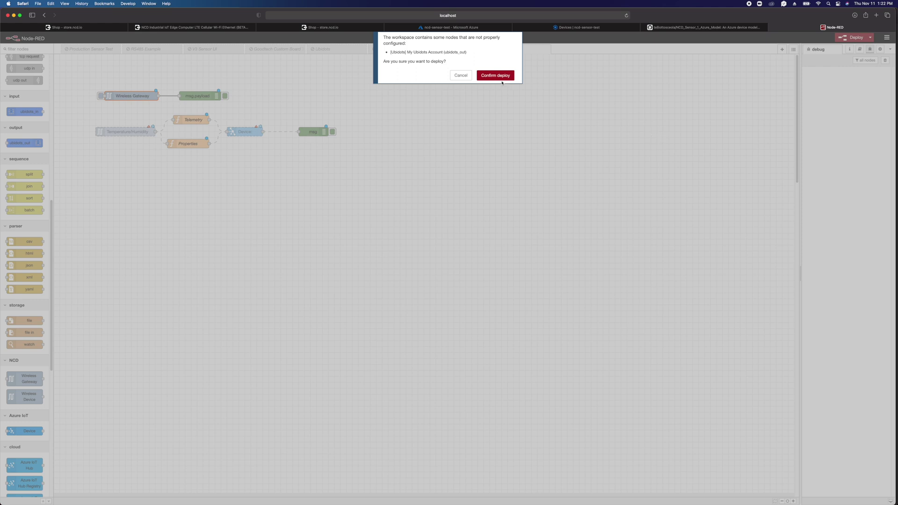
left_click(501, 79)
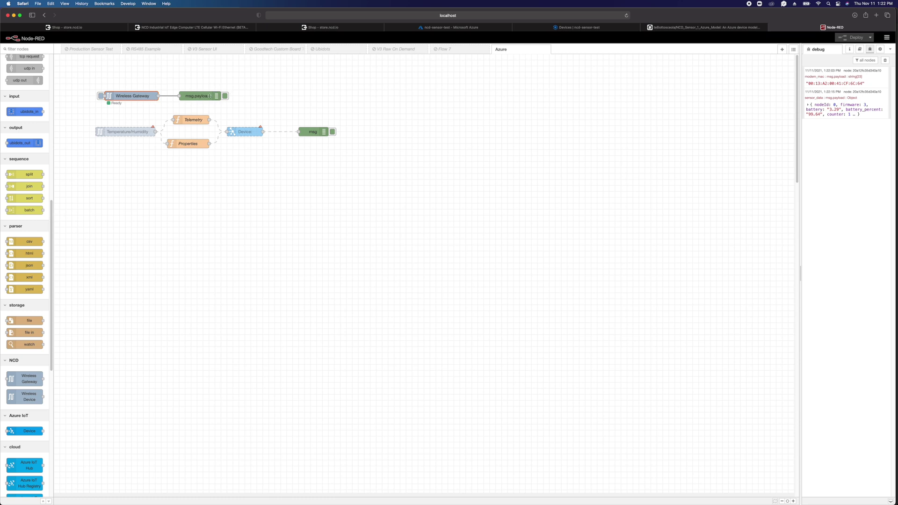
left_click(192, 95)
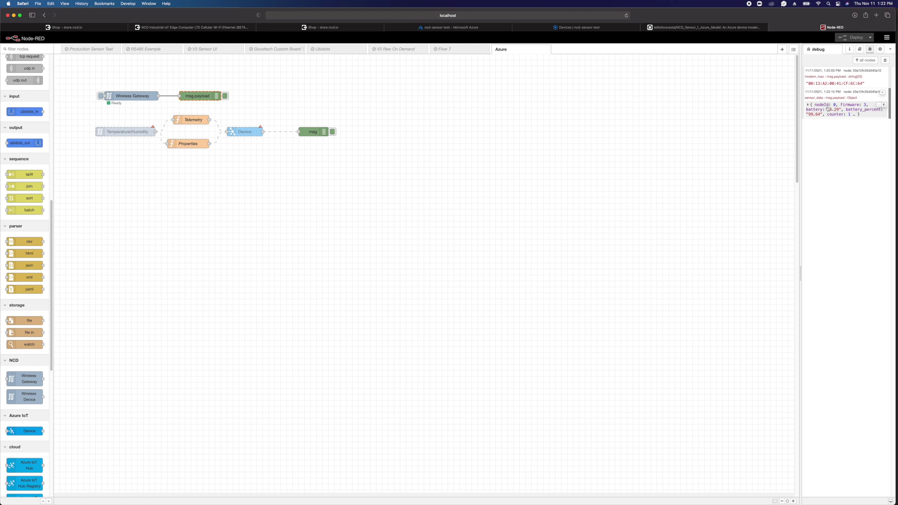
left_click(809, 105)
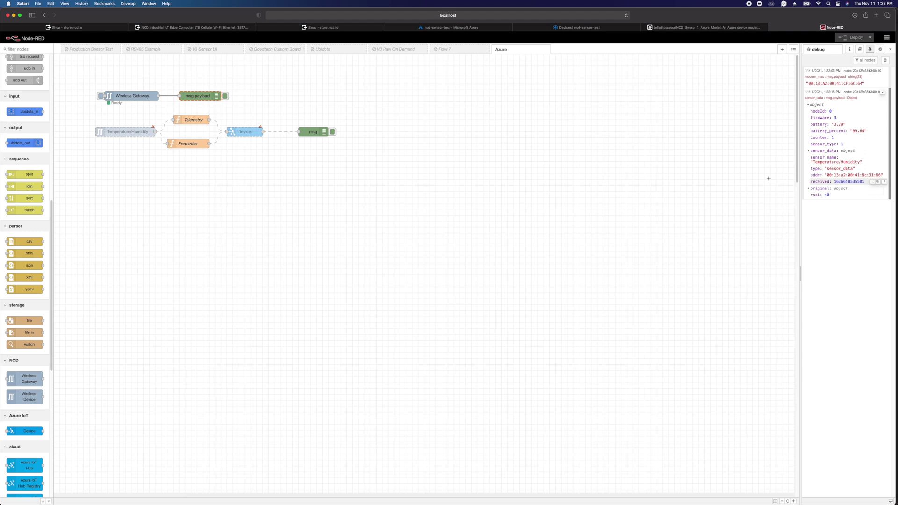
left_click(882, 93)
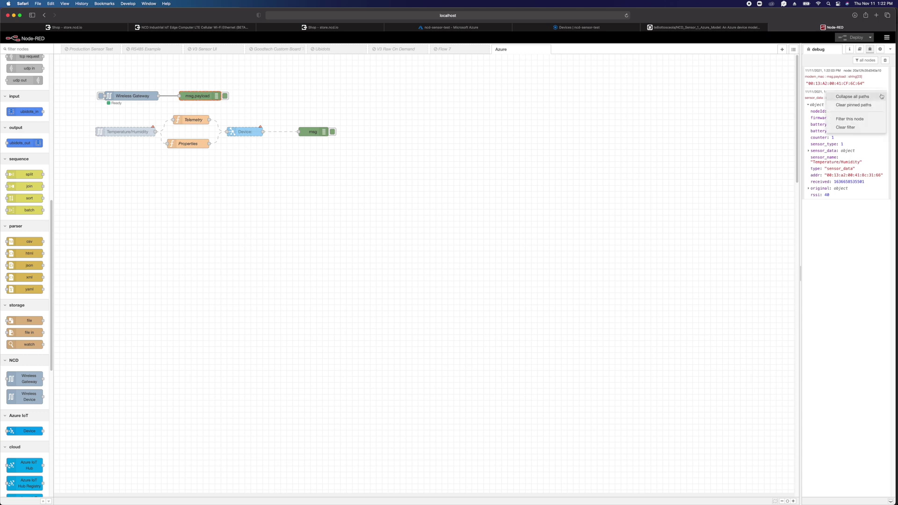
left_click(808, 104)
Disable the Wireless Gateway node and save it
double_click(129, 96)
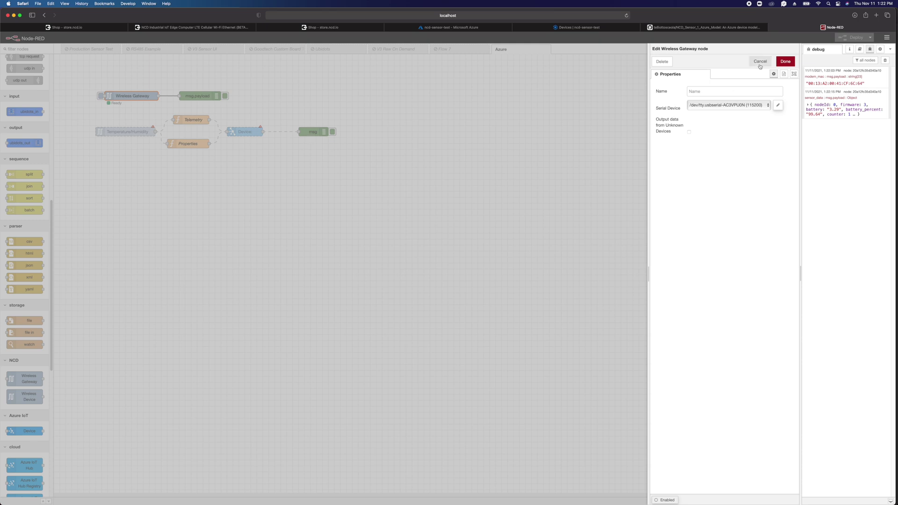
left_click(785, 61)
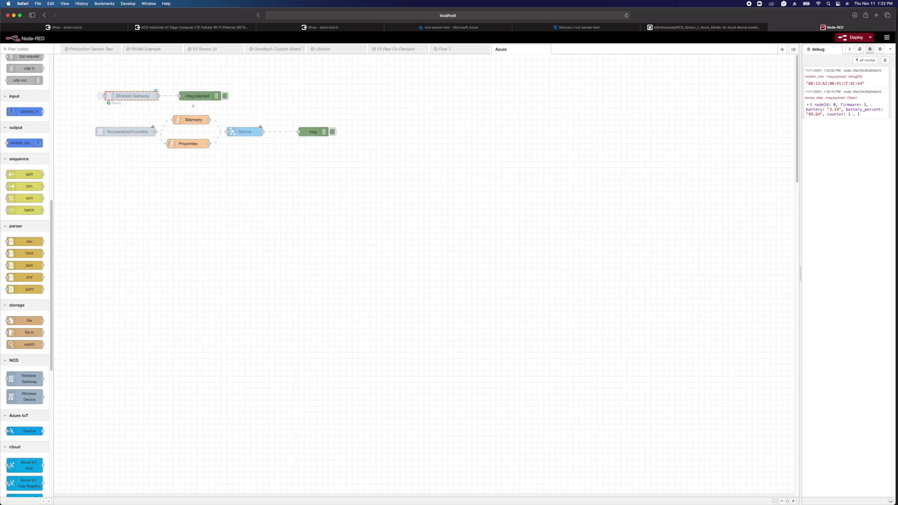
Set both the serial device and the serial device for config of the Temperature/Humidity node to /dev/tty.usbserial-AC3VPU0N (115200)
left_click(118, 131)
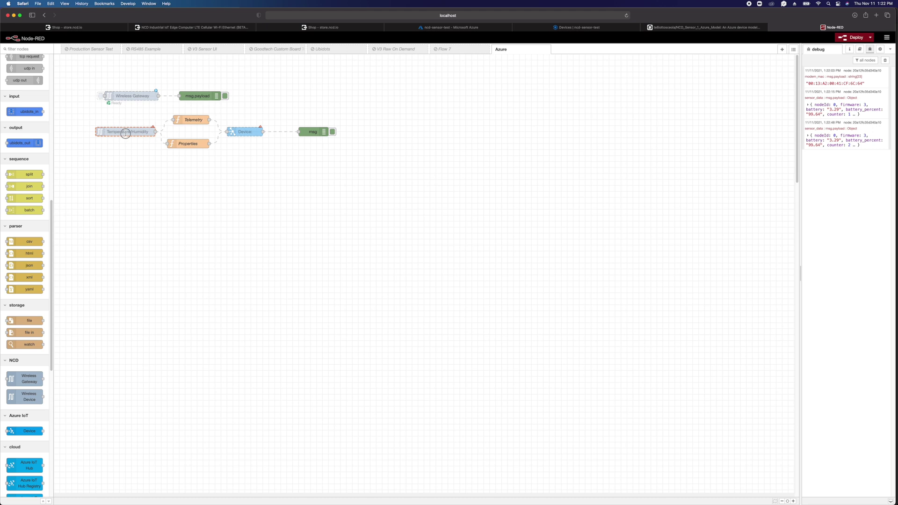
double_click(126, 134)
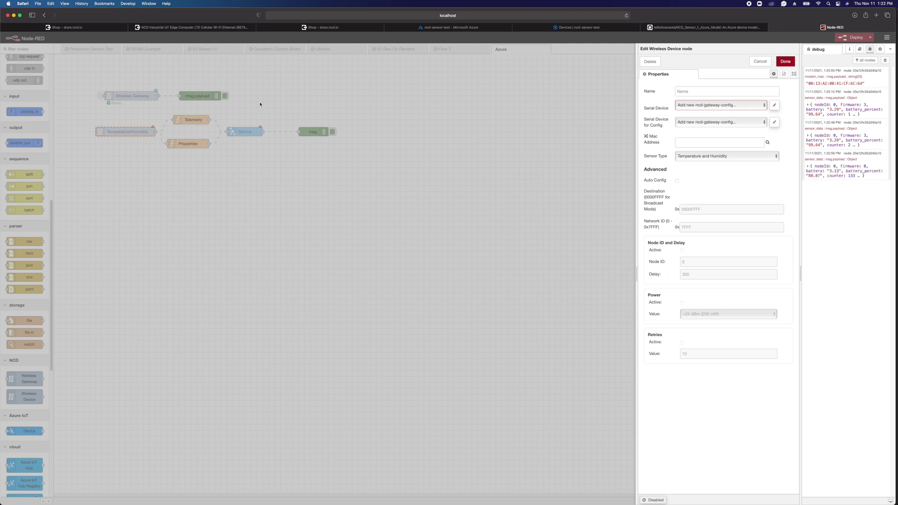
left_click(739, 109)
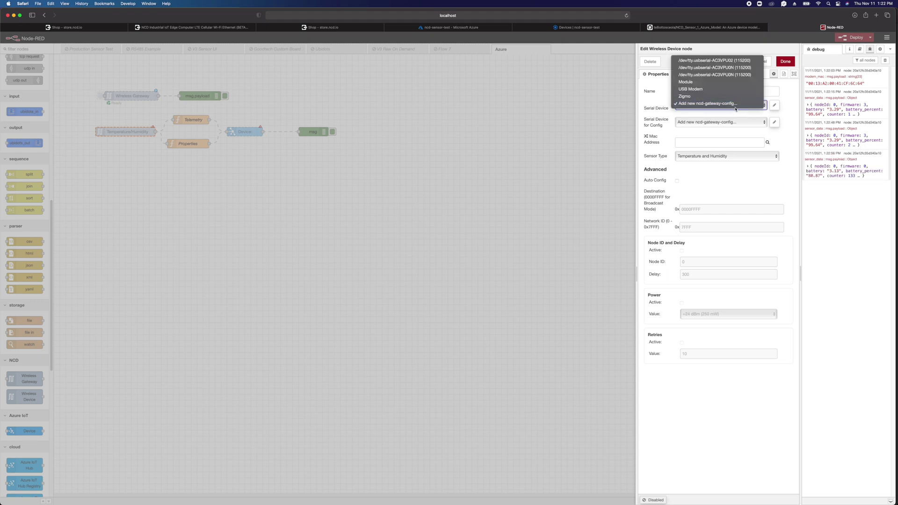
left_click(743, 75)
left_click(723, 122)
left_click(722, 92)
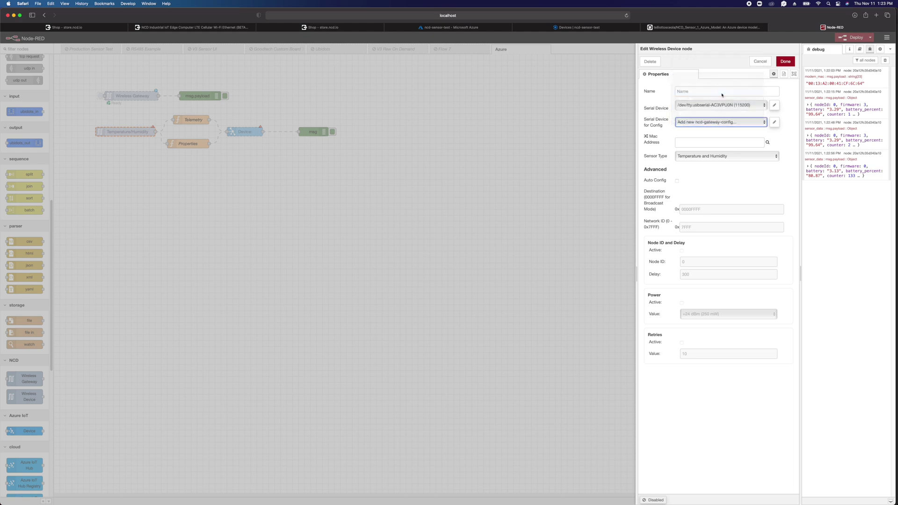
Choose MAC address 00:13:a2:00:41:8c:31:66 for the Temperature/Humidity node, enable the node and save it
left_click(769, 143)
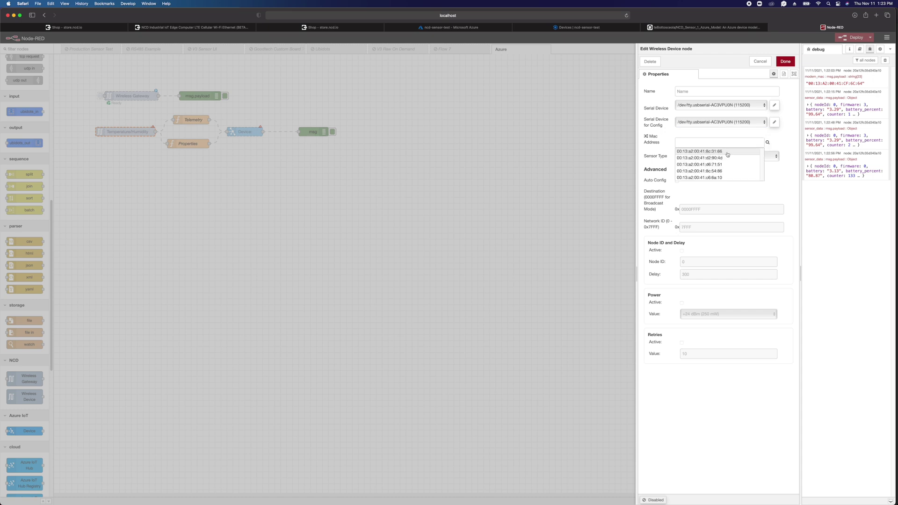
left_click(723, 153)
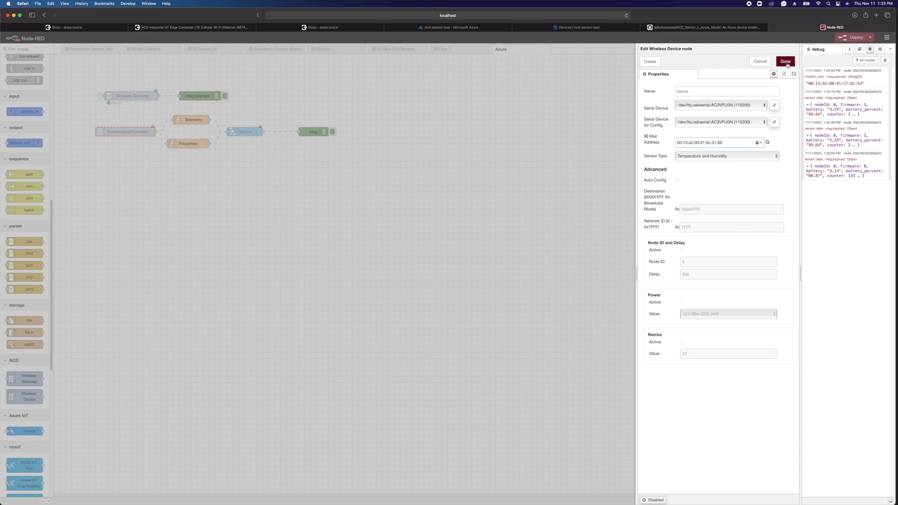
left_click(646, 501)
left_click(789, 62)
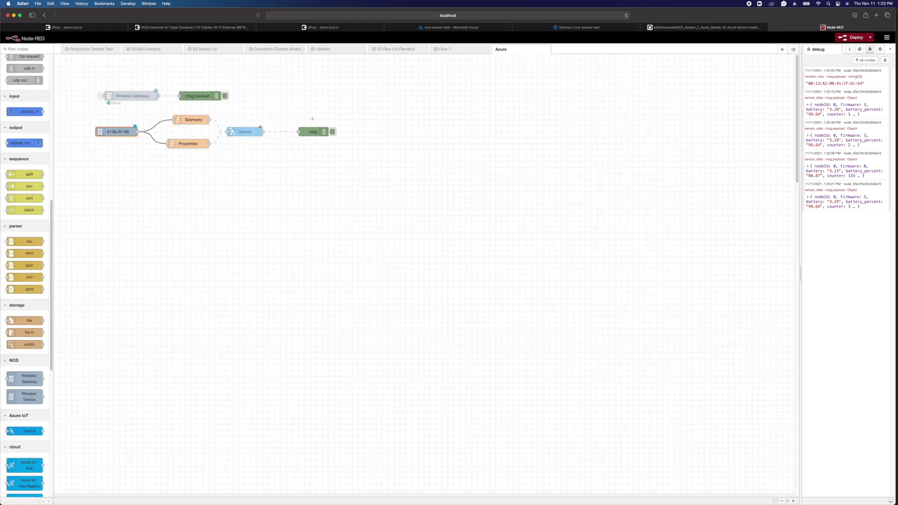
Copy the Device ID from My-Sensor's connection details in Azure IoT Central into the Registration / Device ID of the Node-RED Device node
double_click(243, 133)
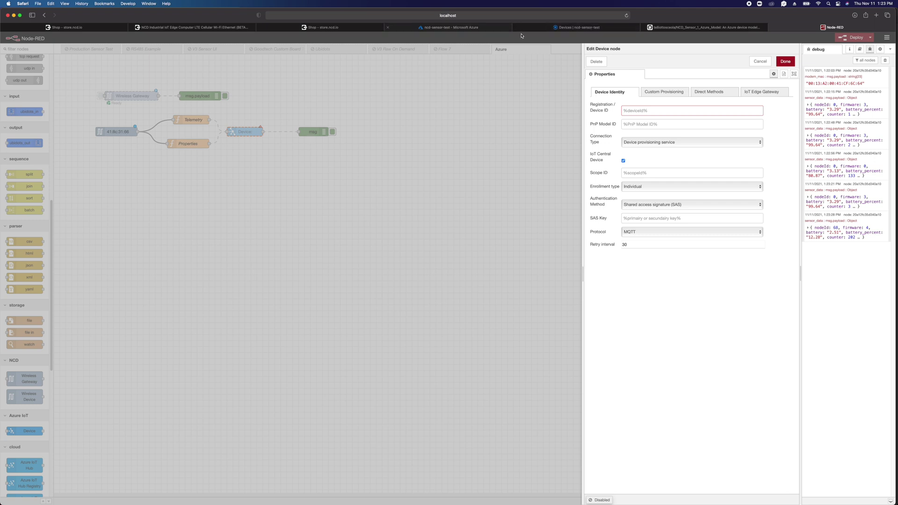
left_click(555, 29)
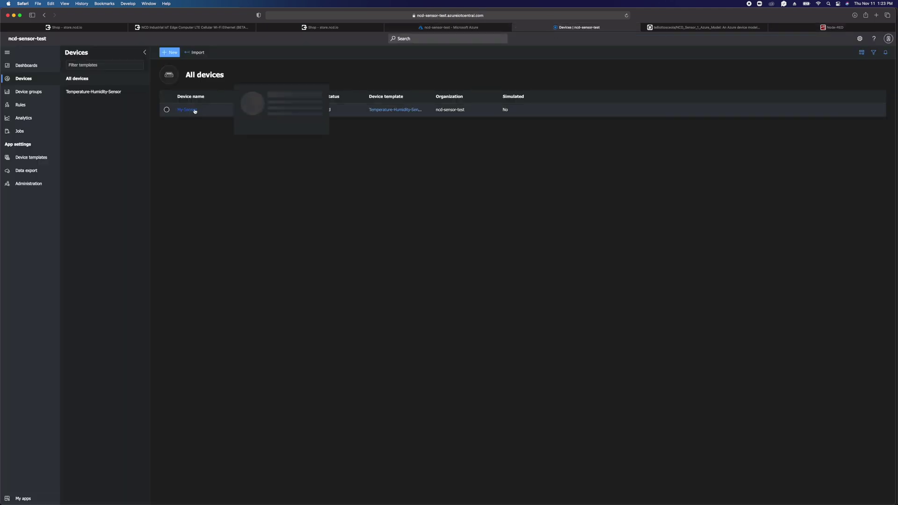
left_click(200, 113)
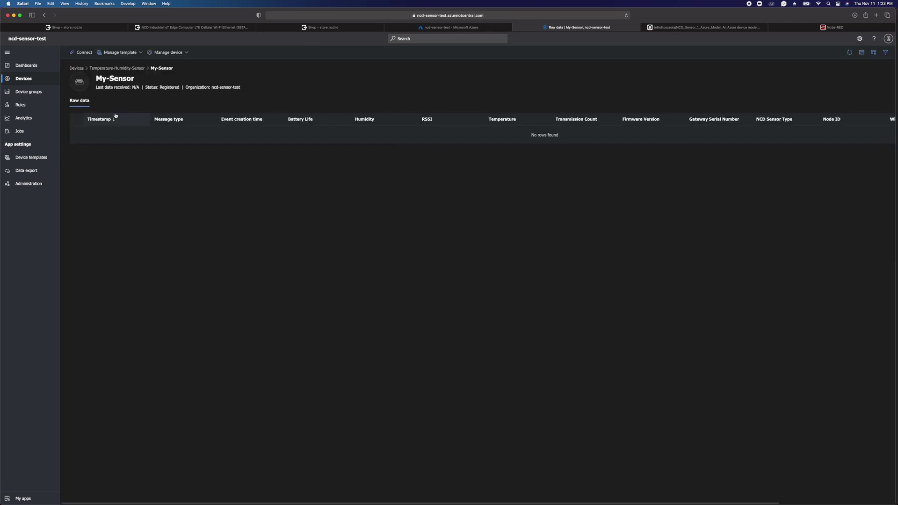
left_click(83, 53)
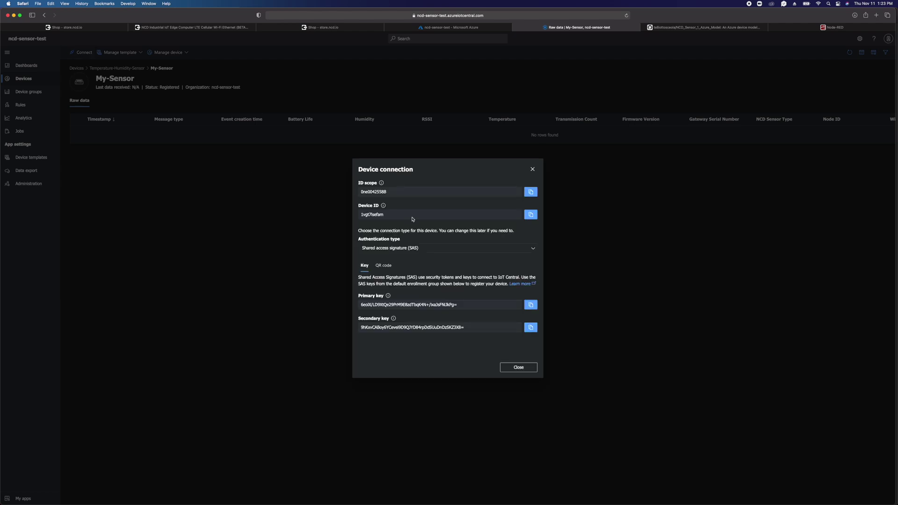
left_click(376, 215)
double_click(375, 216)
left_click(530, 214)
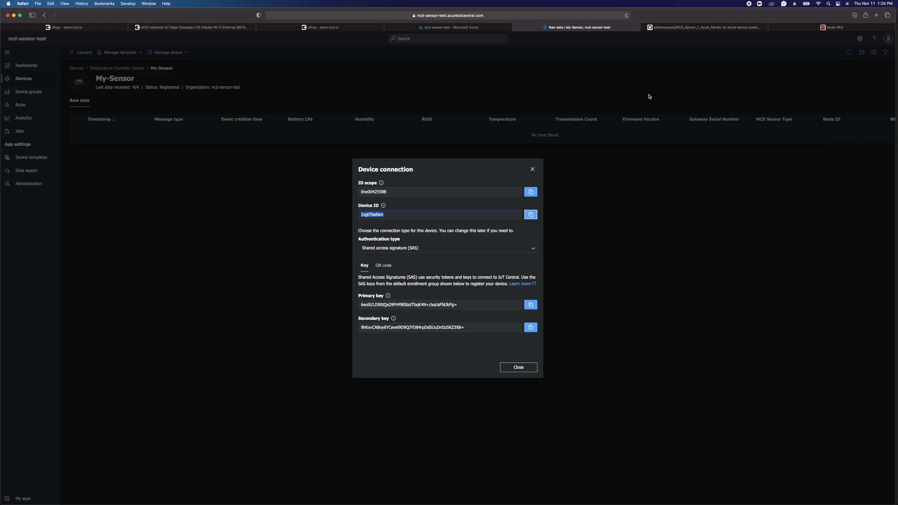
left_click(832, 27)
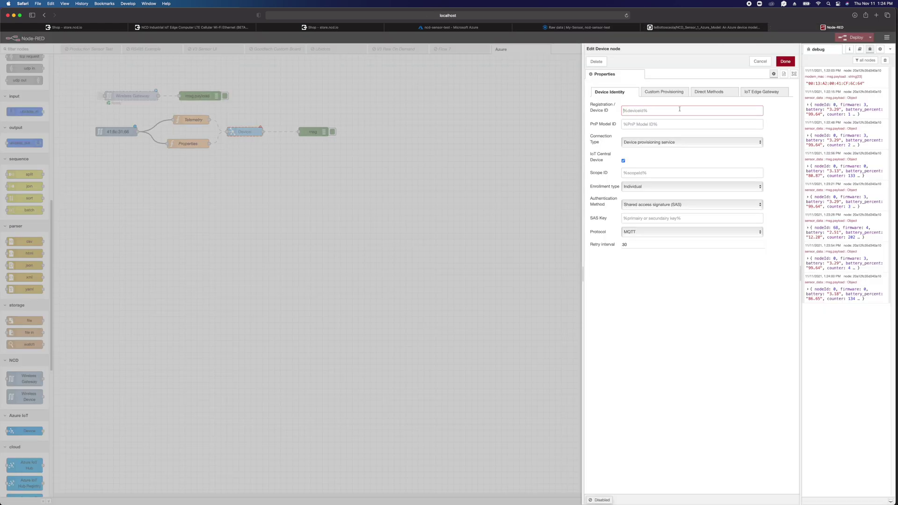
key("super+v")
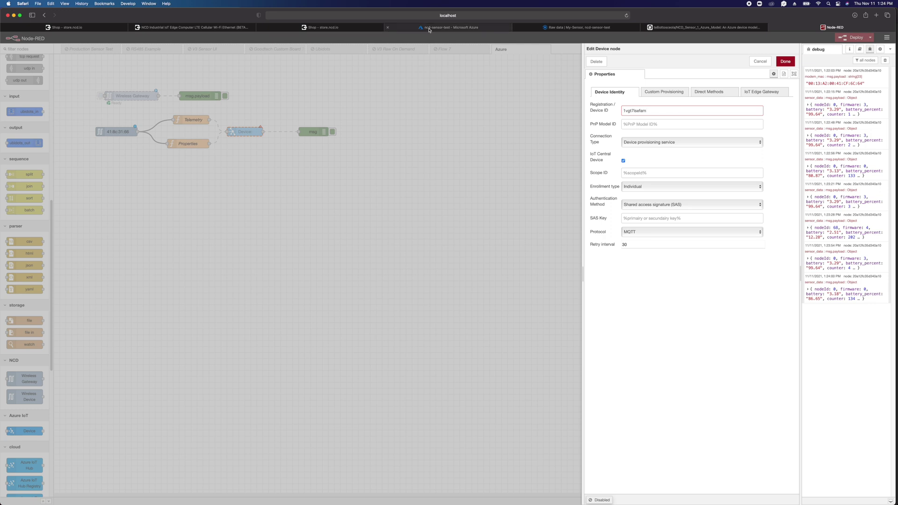
Copy the ID scope from My-Sensor's connection details in Azure IoT Central into the Scope ID of the Node-RED Device node
left_click(449, 27)
left_click(539, 27)
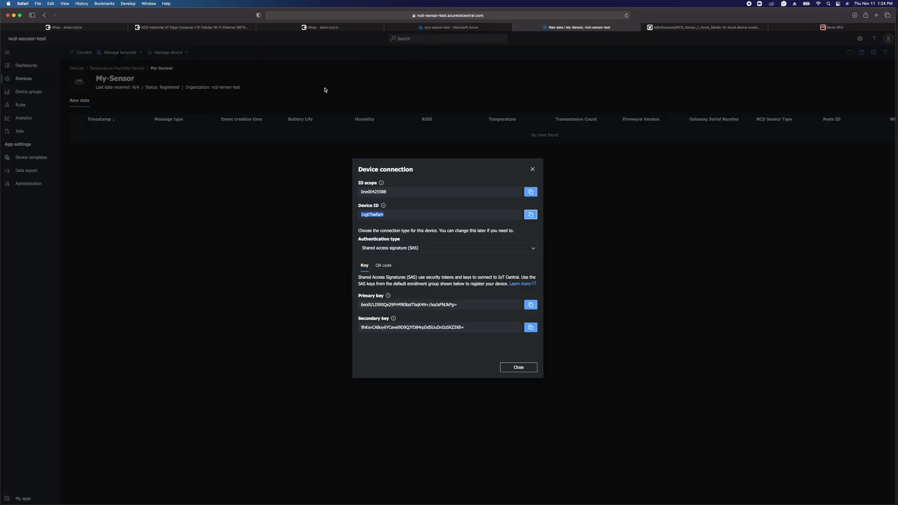
double_click(374, 192)
key("super+c")
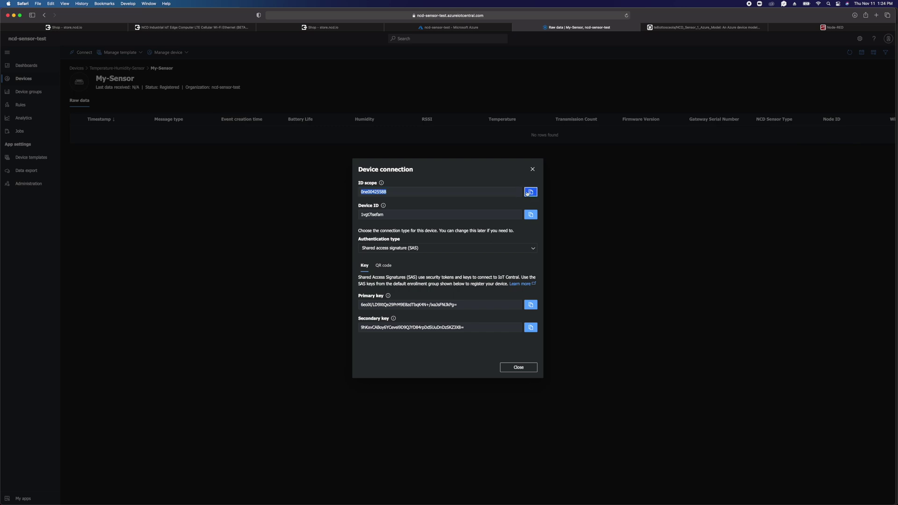
left_click(811, 30)
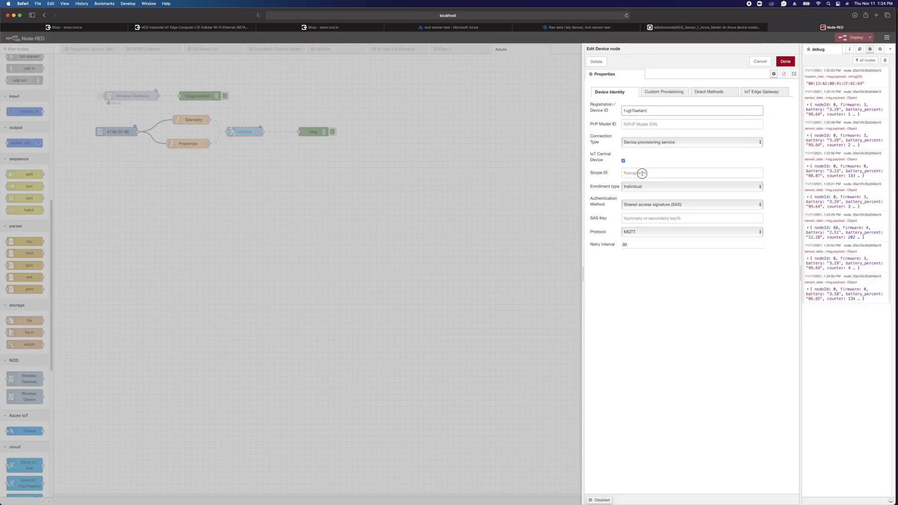
left_click(622, 174)
key("super+v")
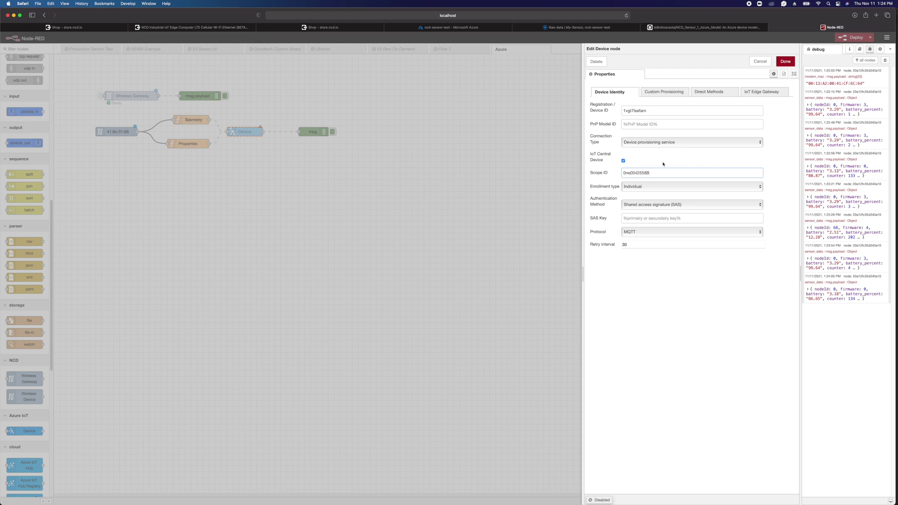
With Shared access signature (SAS) authentication, copy My-Sensor's primary key from Azure IoT Central into the SAS Key of the Node-RED Device node
left_click(578, 27)
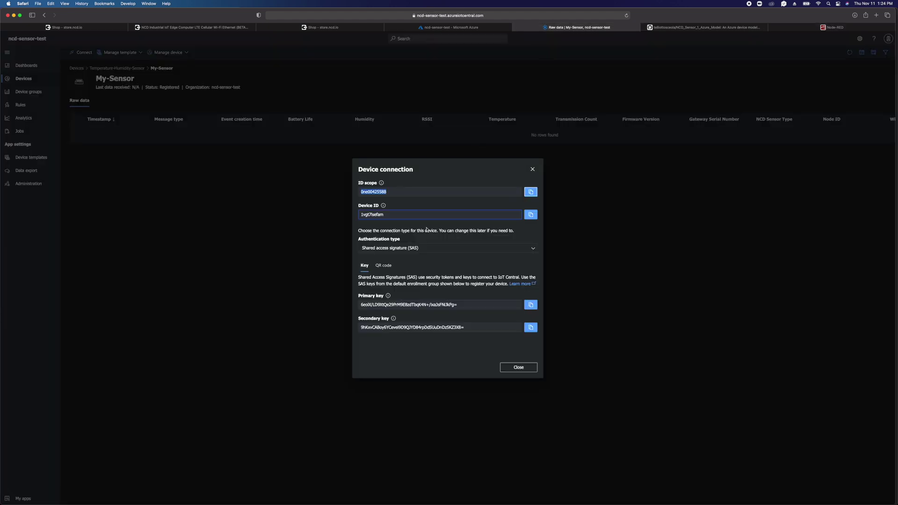
left_click(398, 307)
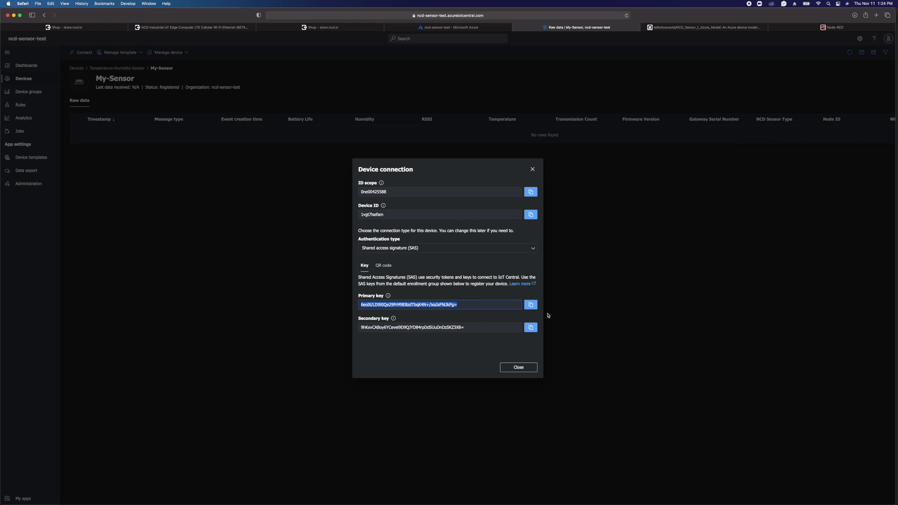
left_click(530, 304)
left_click(532, 247)
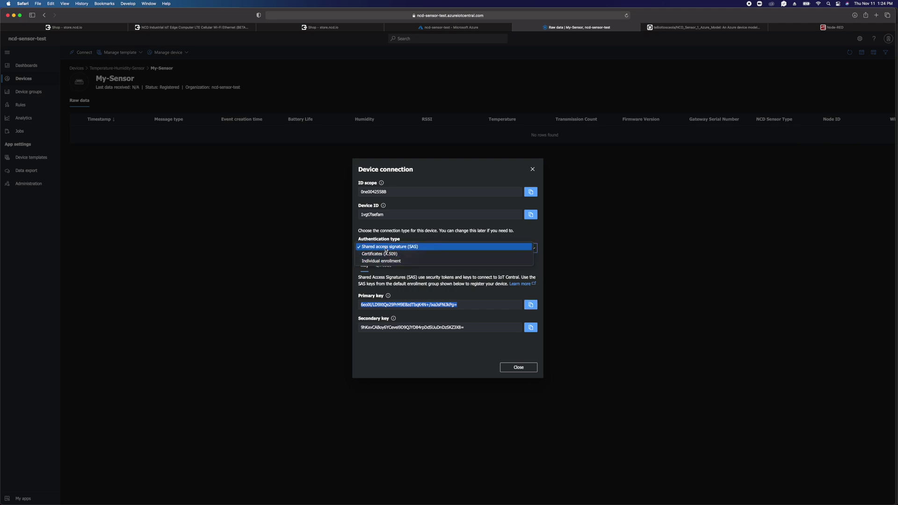
left_click(413, 247)
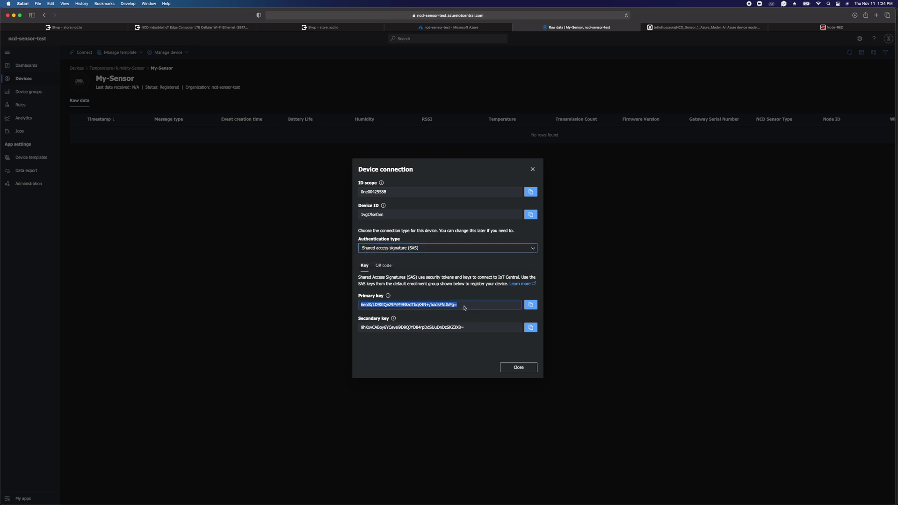
left_click(530, 304)
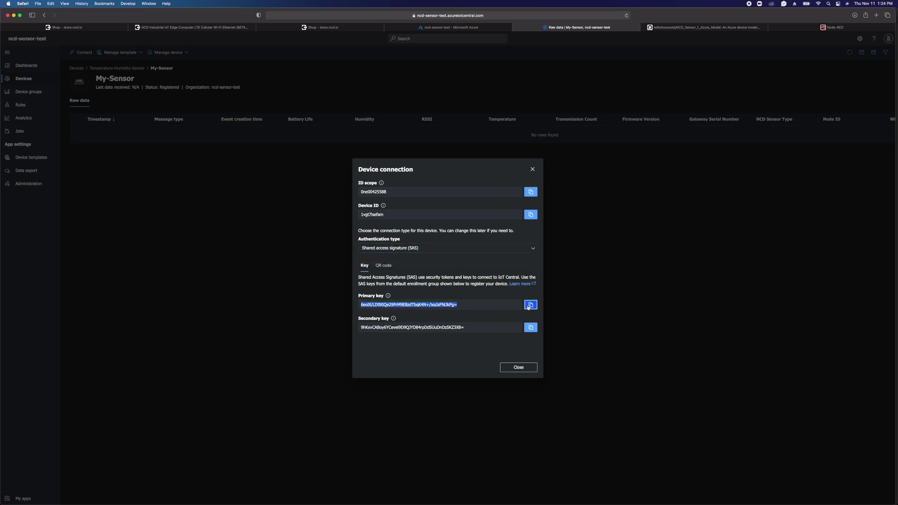
left_click(522, 369)
left_click(840, 27)
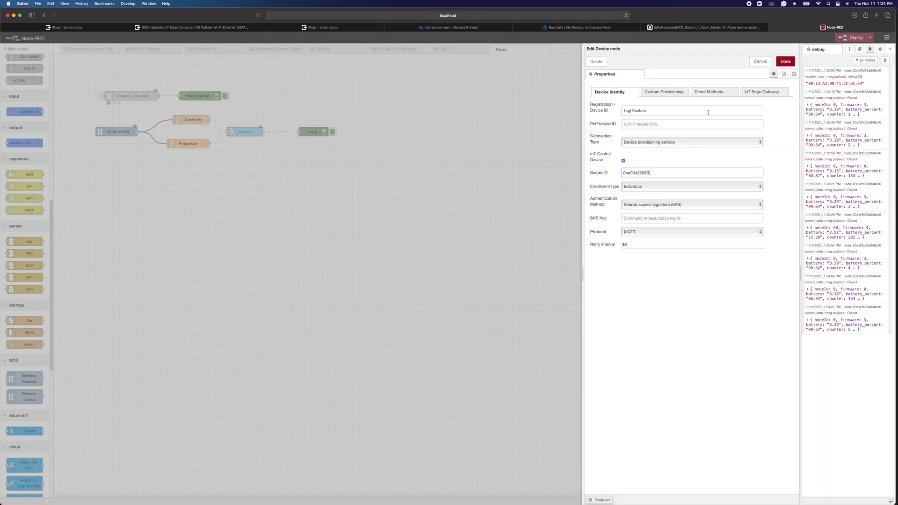
left_click(643, 217)
key("super+v")
Copy the interface ID from the identity of the NCD-Temperature-Humidity model in Azure IoT Central into the Node-RED Device node's PnP Model ID and save the node
left_click(579, 27)
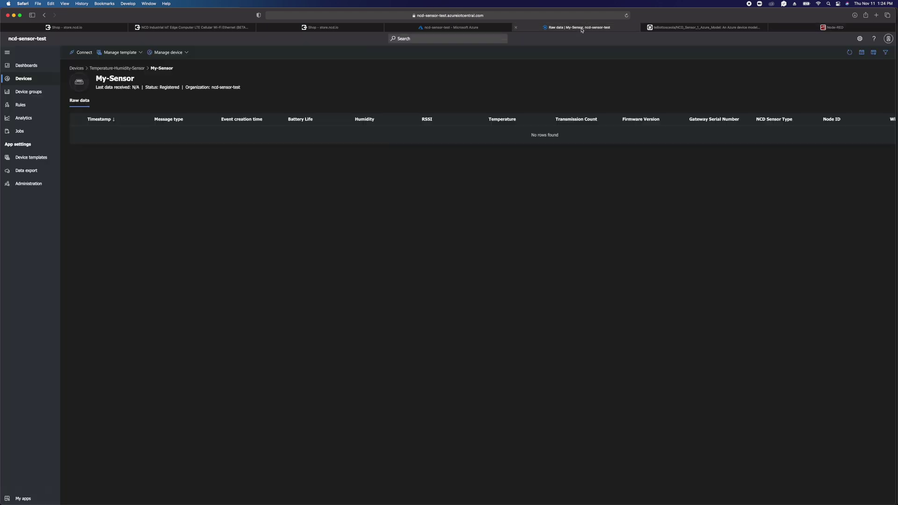
left_click(37, 157)
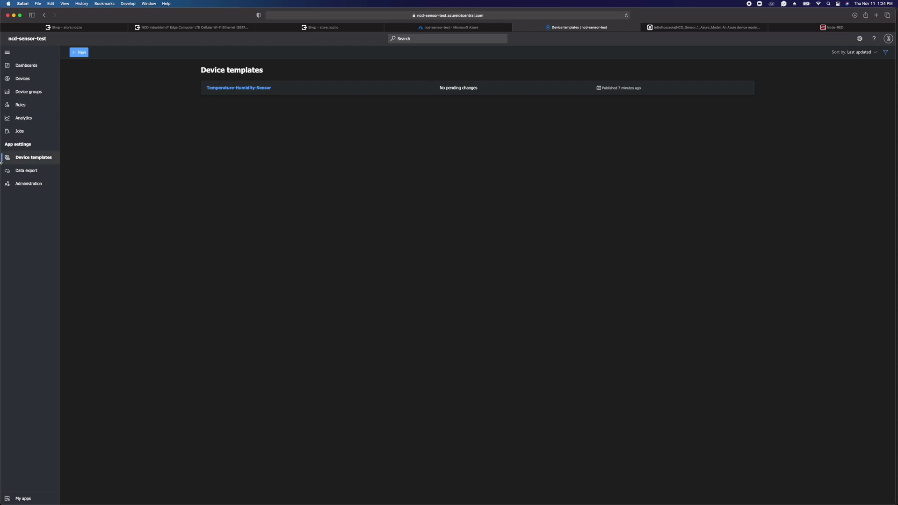
left_click(229, 88)
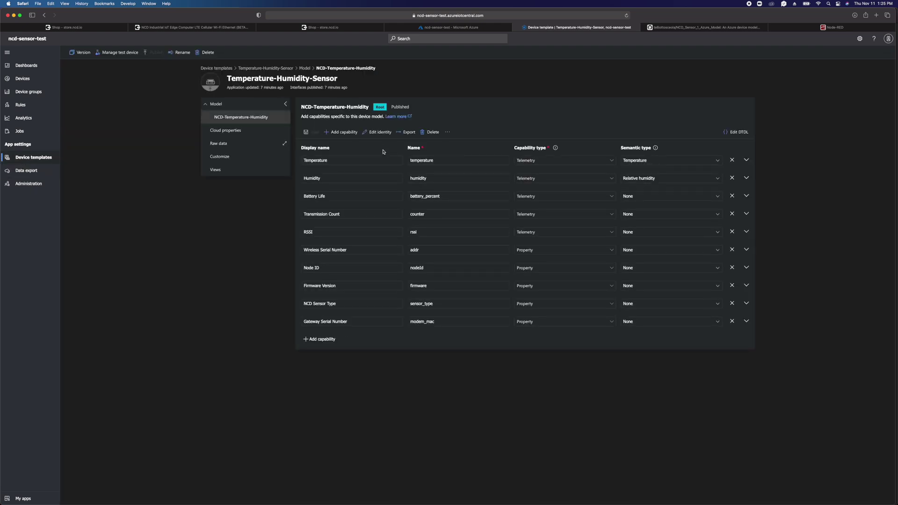
left_click(377, 133)
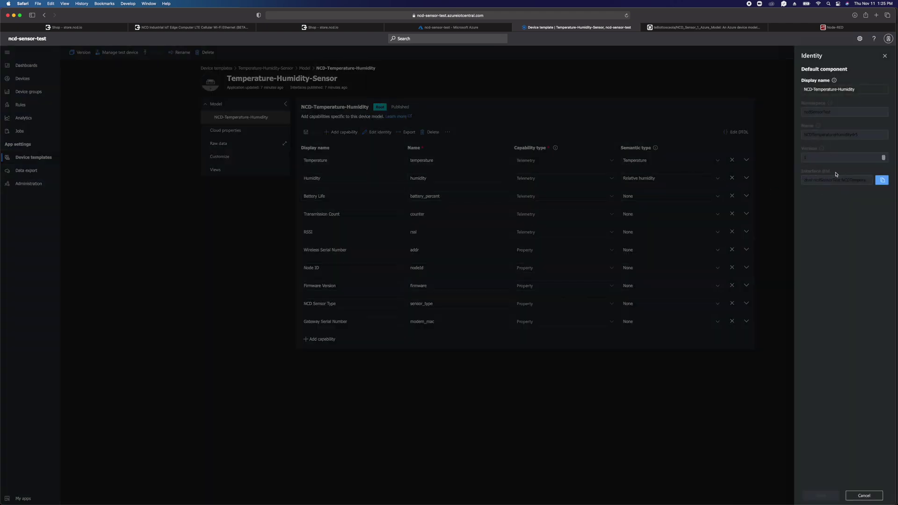
left_click(883, 181)
left_click(815, 29)
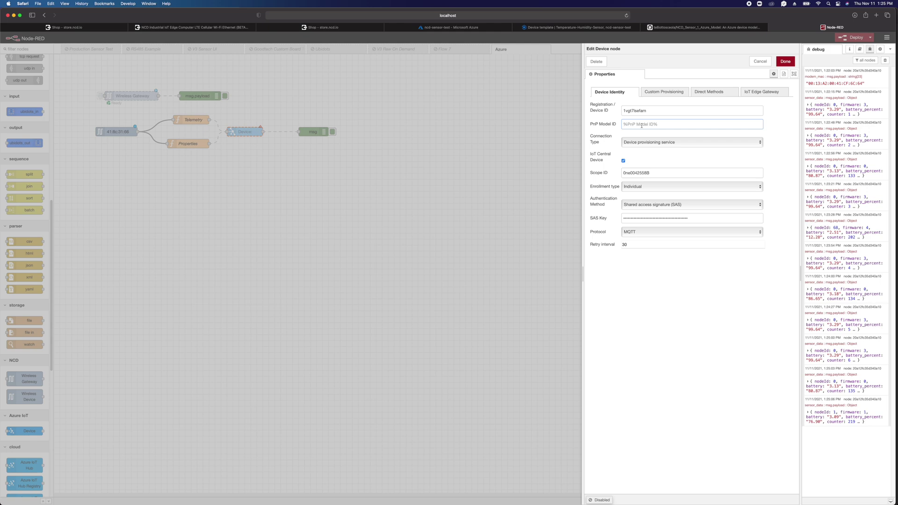
key("super+v")
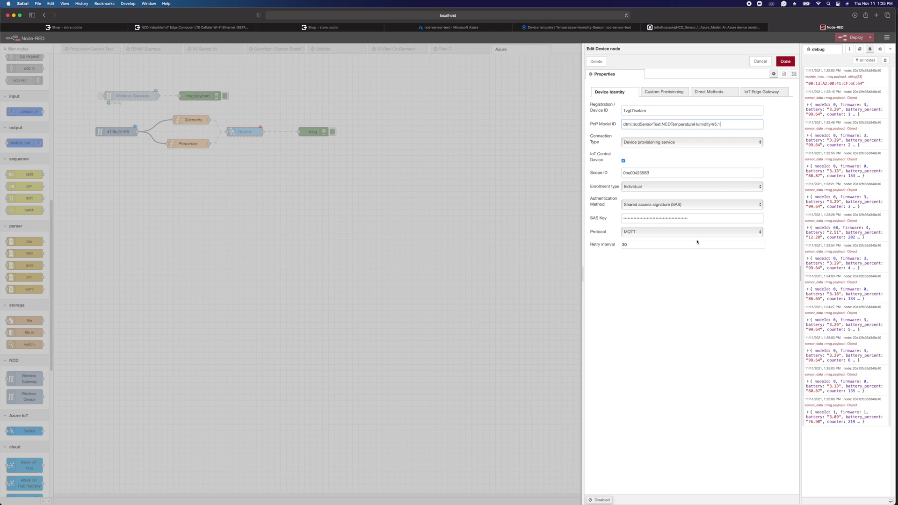
left_click(782, 63)
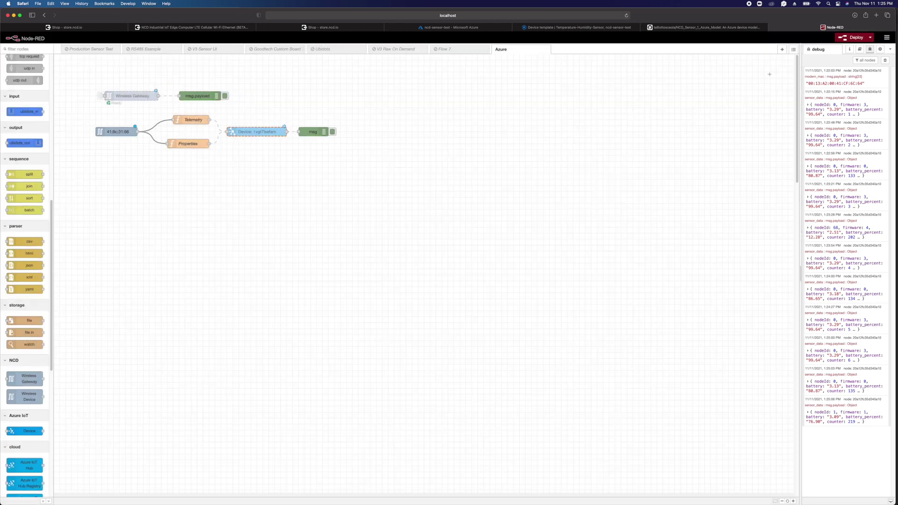
Enable the Node-RED Device node and deploy the flows with a cleared debug log, accepting the improperly configured Ubidots node
left_click(885, 60)
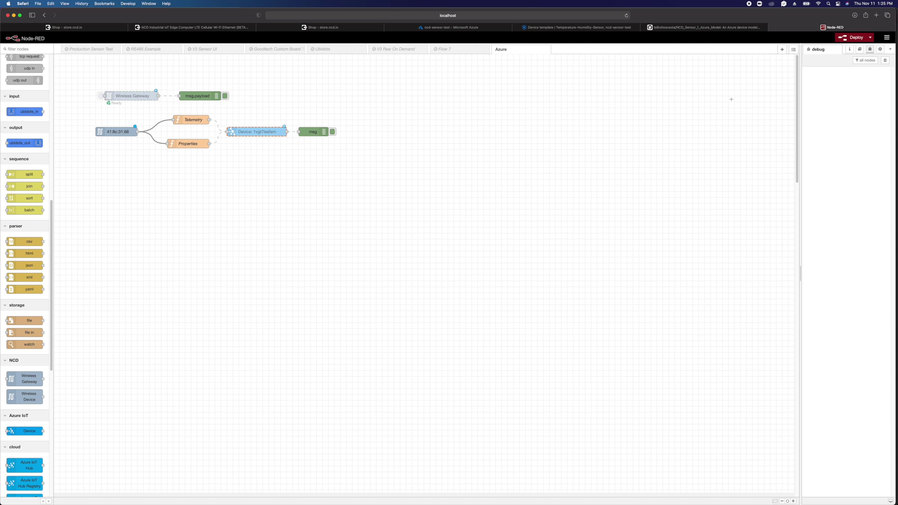
double_click(265, 133)
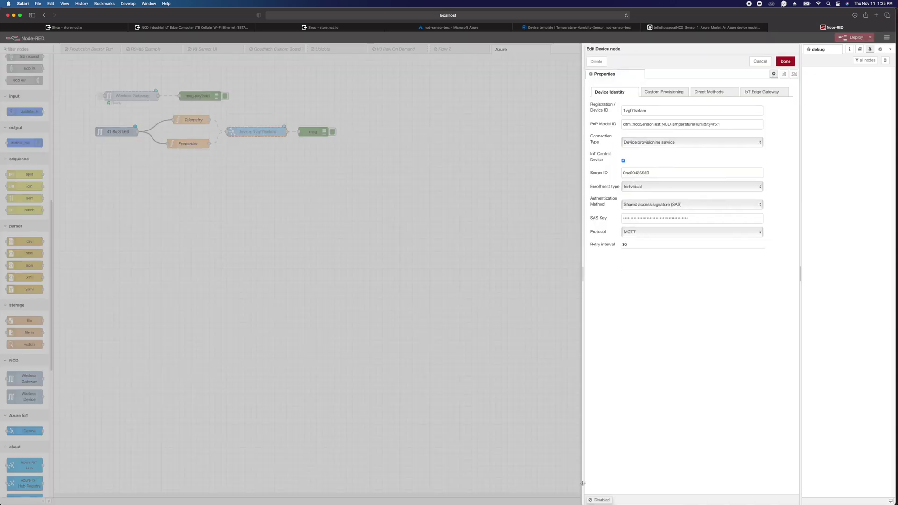
left_click(592, 500)
left_click(785, 63)
left_click(854, 37)
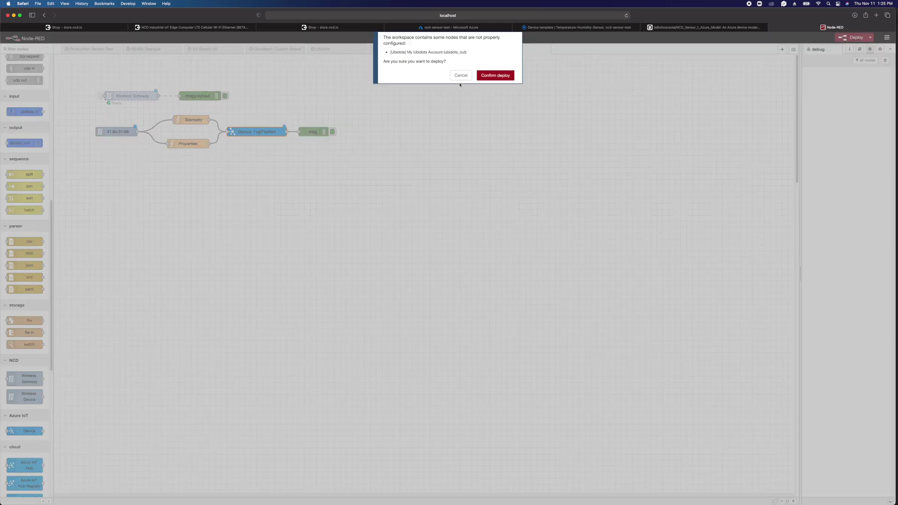
left_click(494, 76)
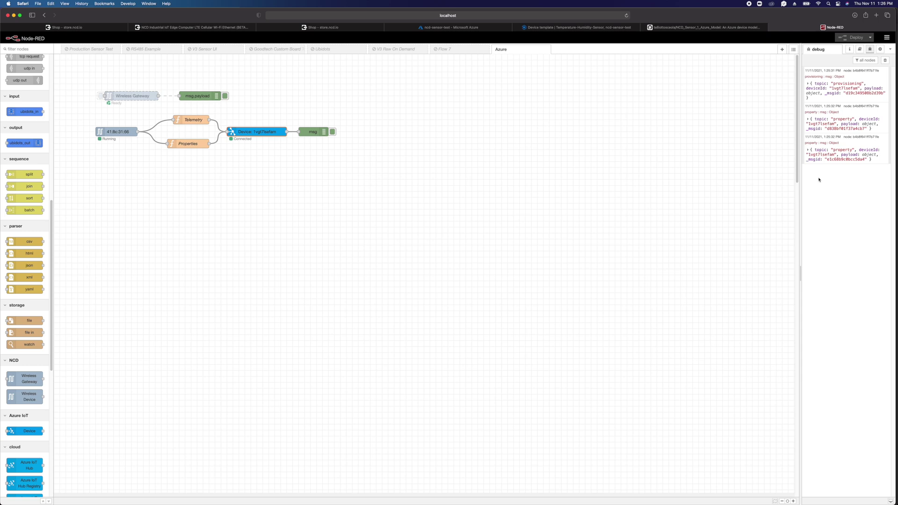
Switch to Azure IoT Central, open My-Sensor and examine its connection status, raw data and the details of its latest telemetry message
left_click(538, 29)
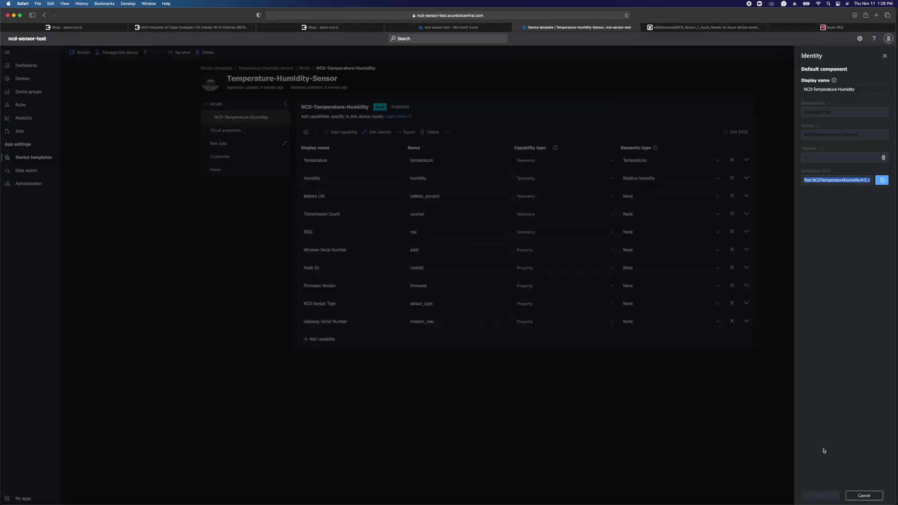
left_click(864, 495)
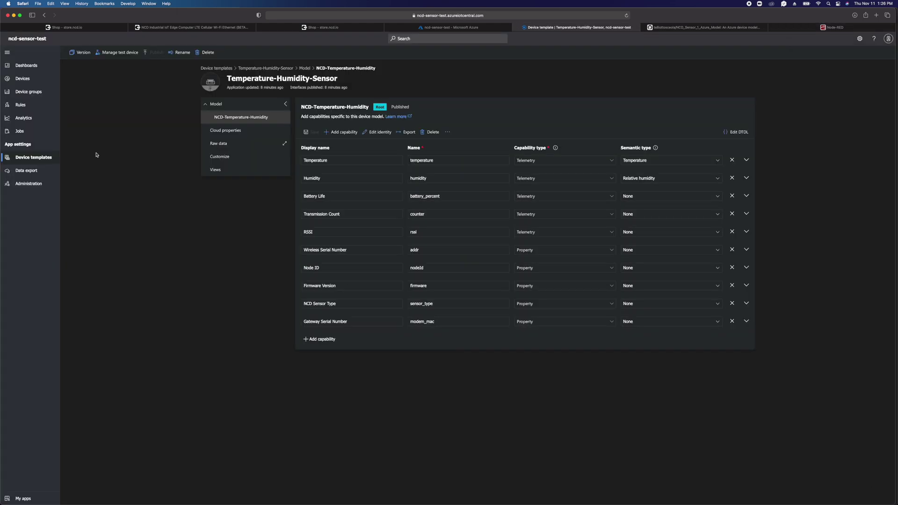
left_click(23, 78)
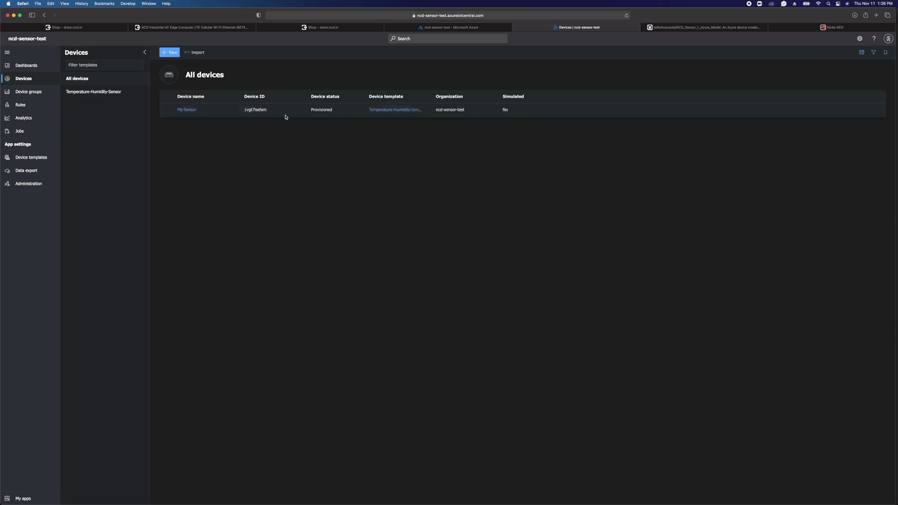
left_click(189, 112)
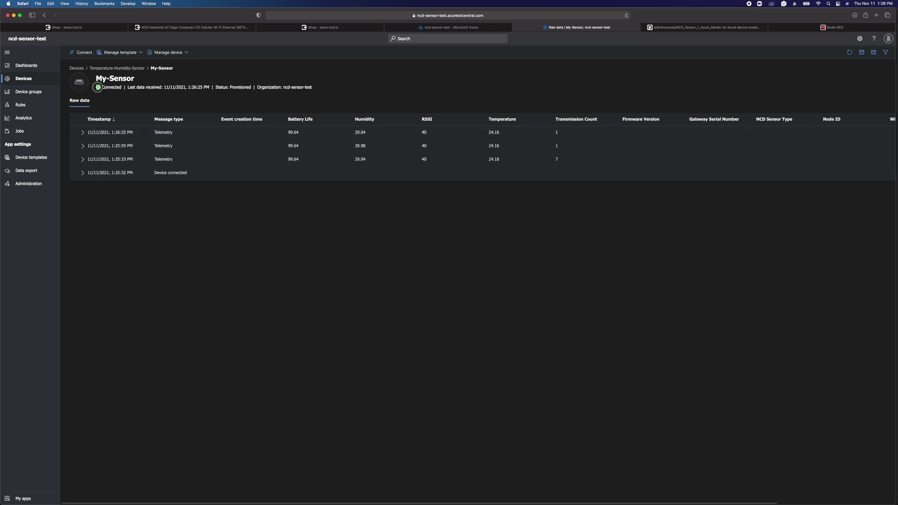
double_click(109, 87)
left_click_drag(102, 133, 556, 134)
left_click(354, 136)
left_click(270, 135)
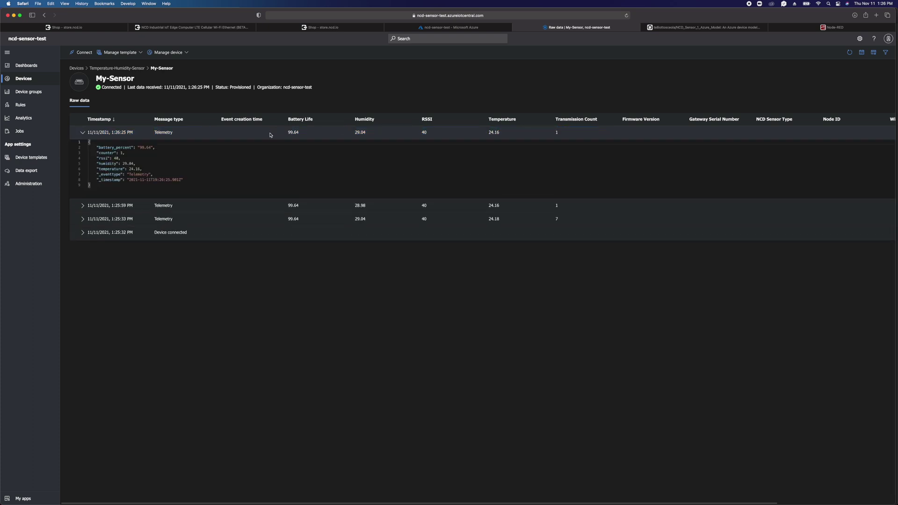
left_click(255, 136)
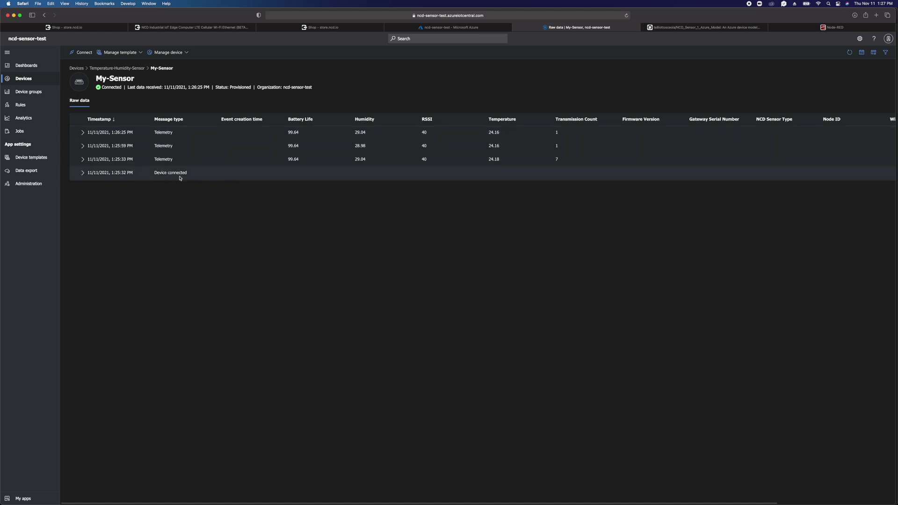
Start a new "Visualizing the device" view in the Temperature-Humidity-Sensor device template
left_click(32, 158)
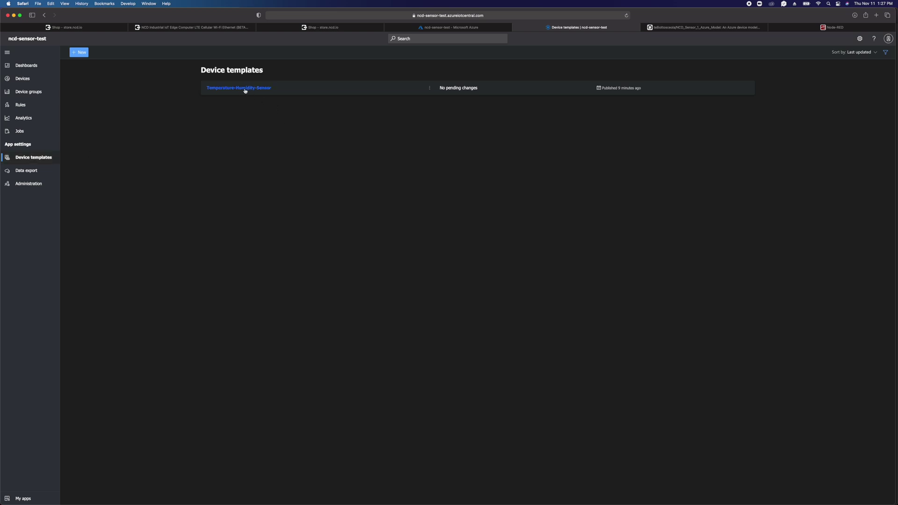
left_click(248, 90)
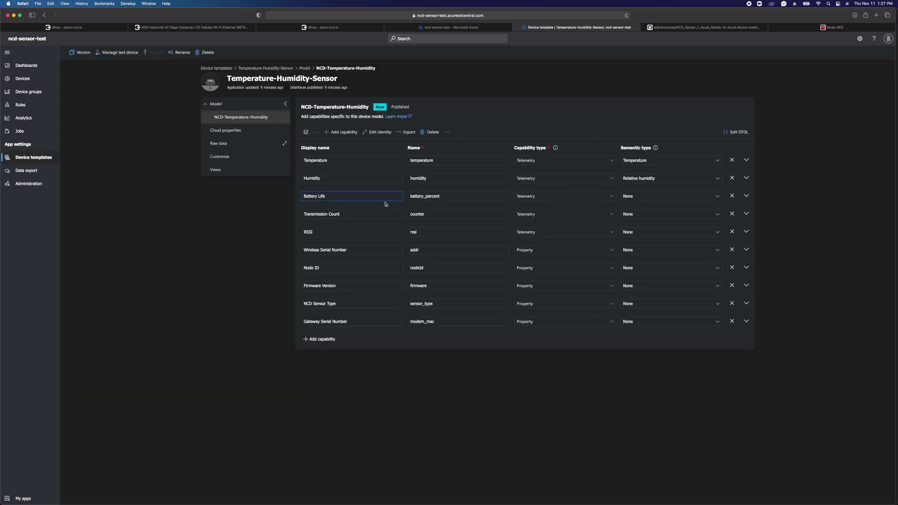
left_click(234, 117)
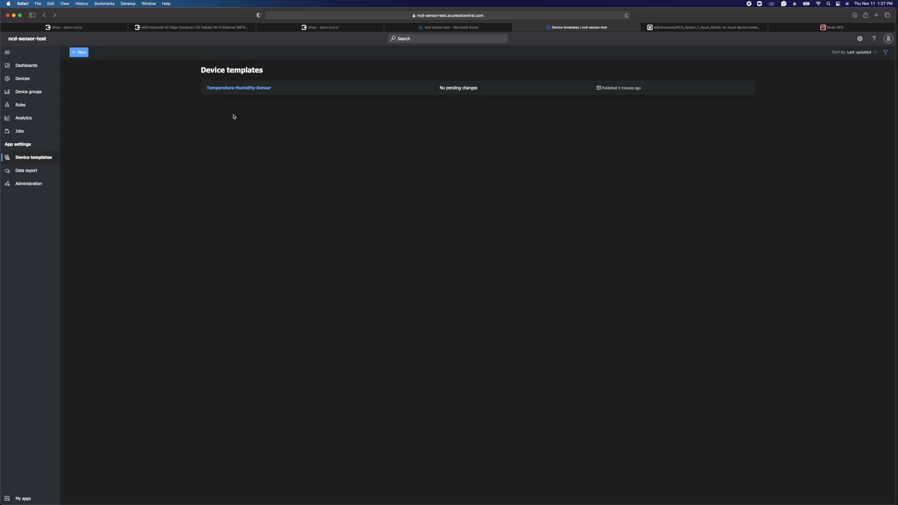
left_click(246, 90)
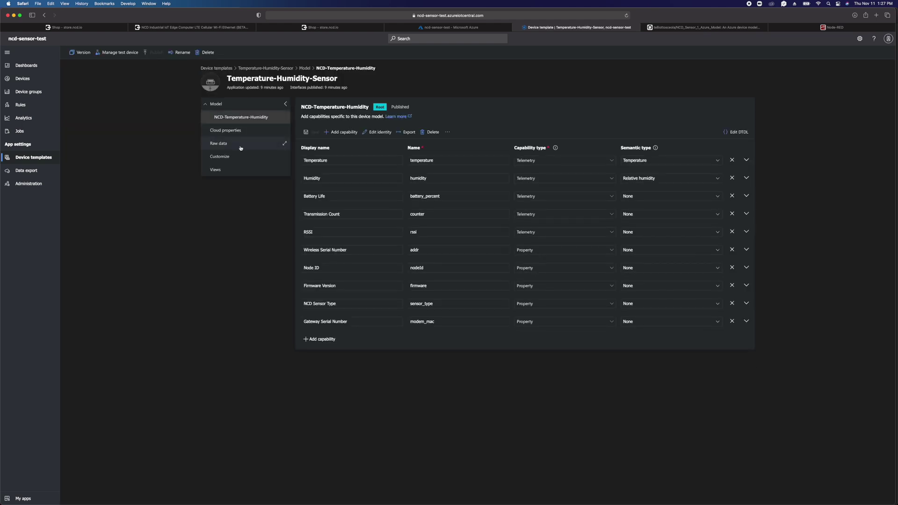
left_click(215, 170)
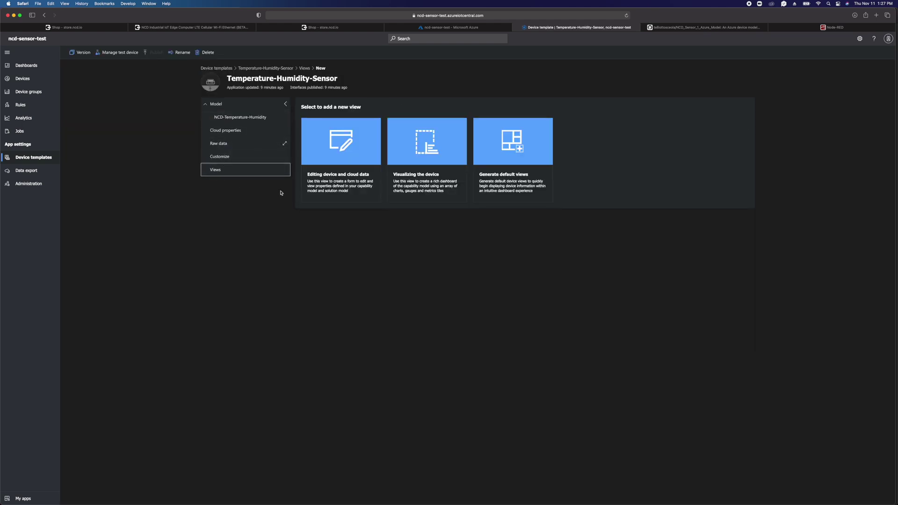
left_click(422, 194)
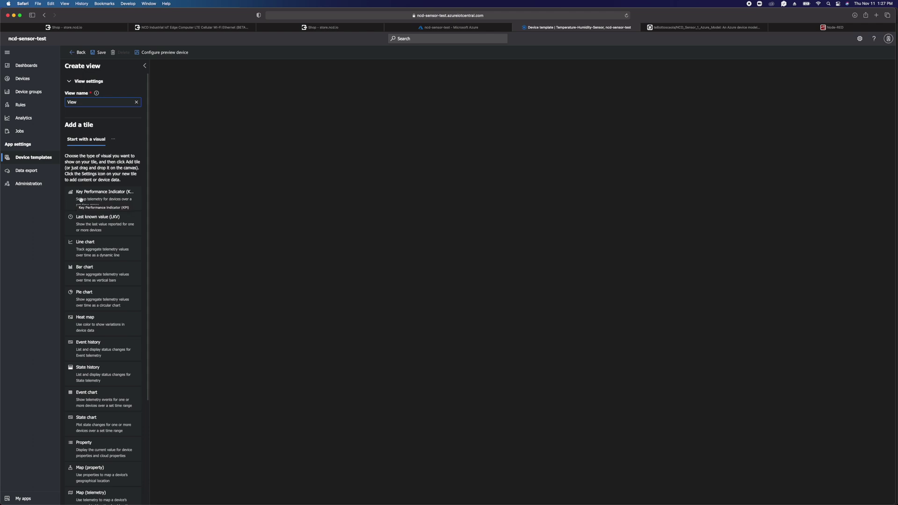
Add a Last known value (LKV) tile to the empty view and shrink it to about half its width and height
left_click_drag(81, 198, 205, 117)
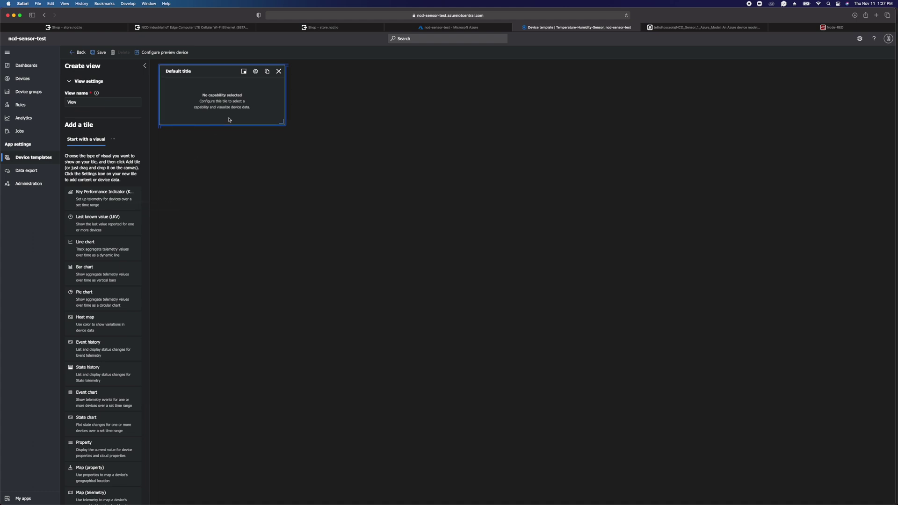
left_click(279, 71)
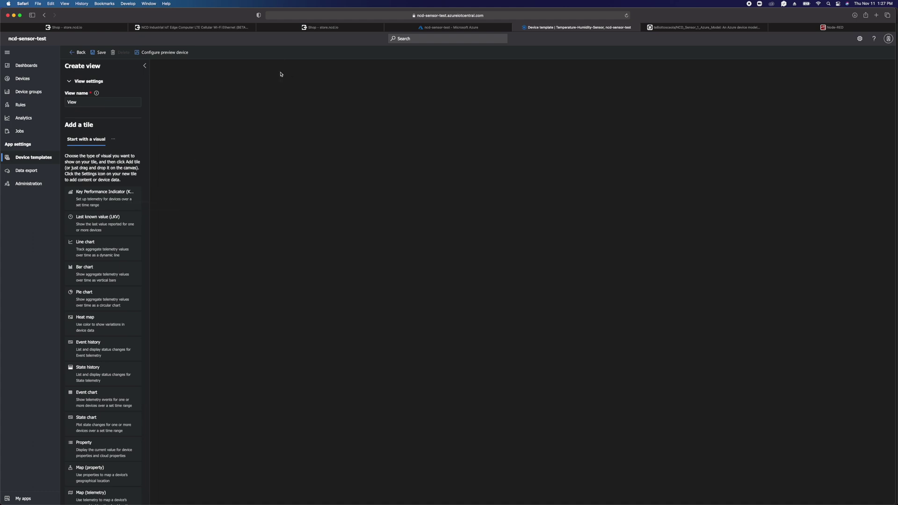
left_click_drag(81, 221, 199, 87)
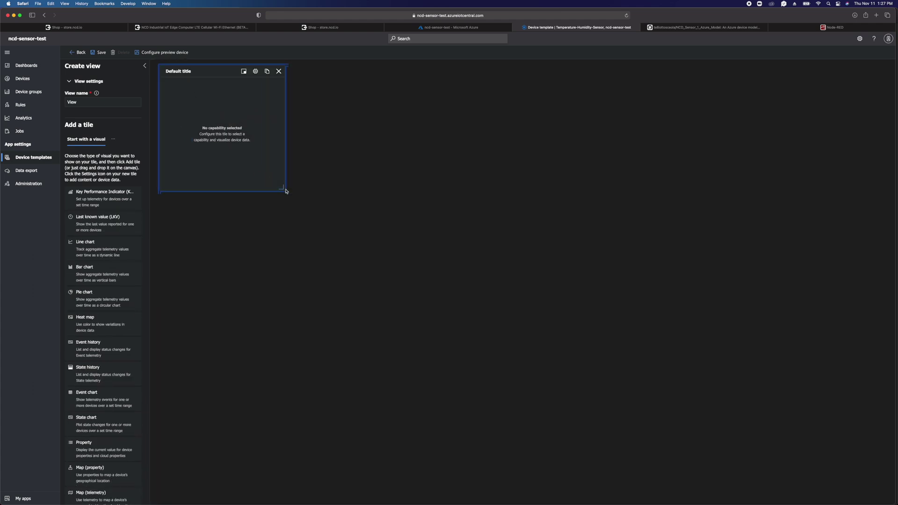
left_click_drag(281, 188, 213, 126)
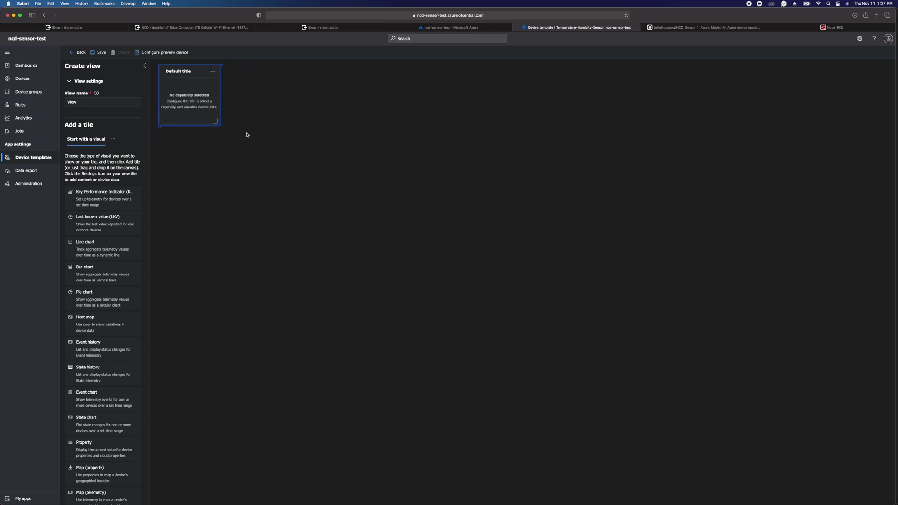
Configure the Last known value tile to show the Temperature telemetry capability and update it
left_click(214, 72)
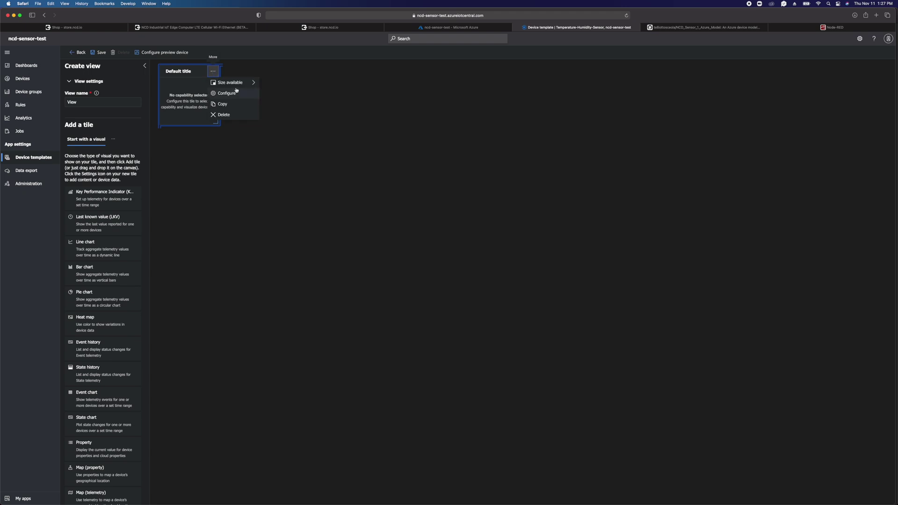
left_click(237, 95)
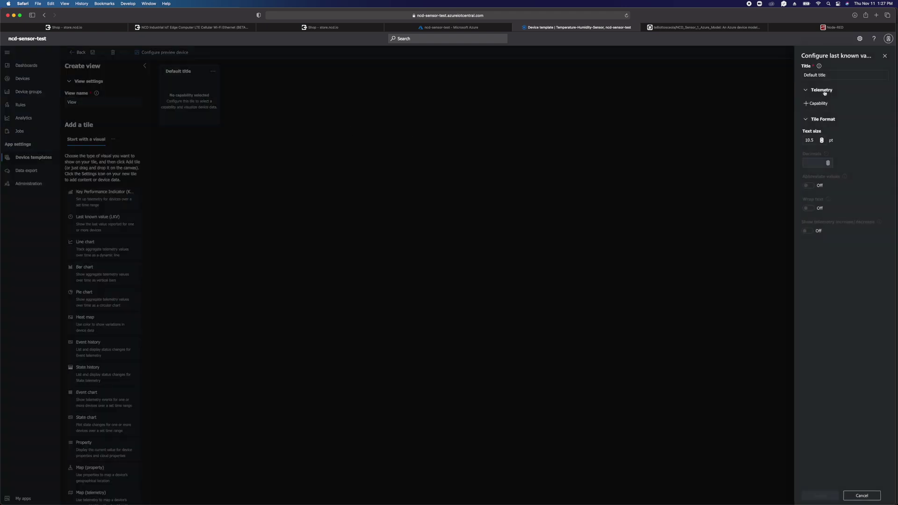
left_click(807, 92)
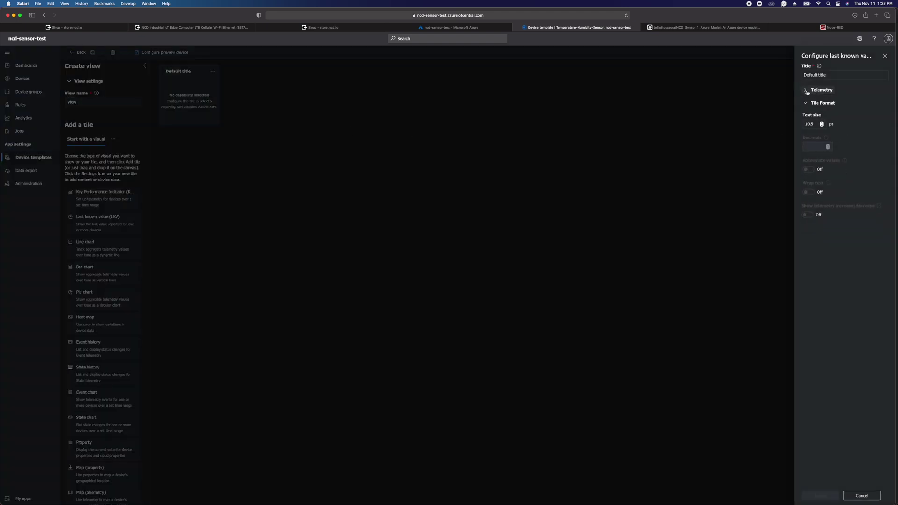
left_click(807, 93)
left_click(814, 103)
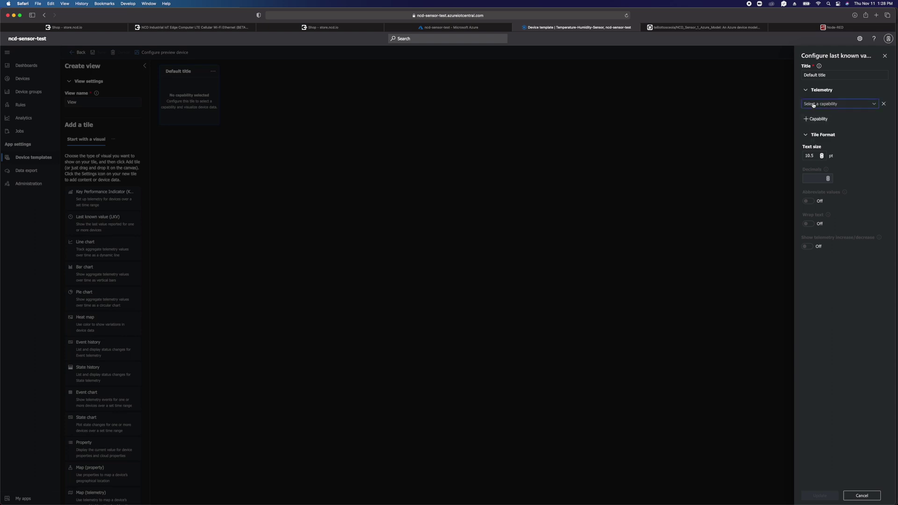
left_click(873, 104)
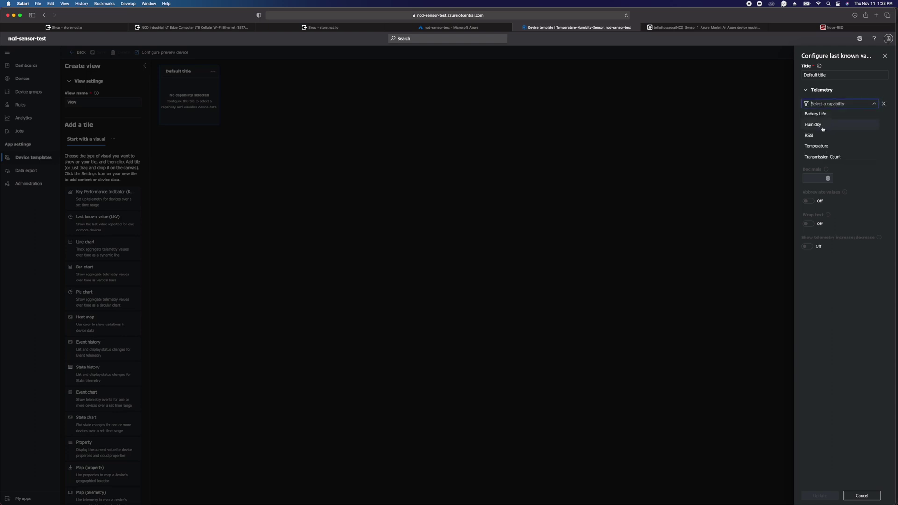
left_click(817, 145)
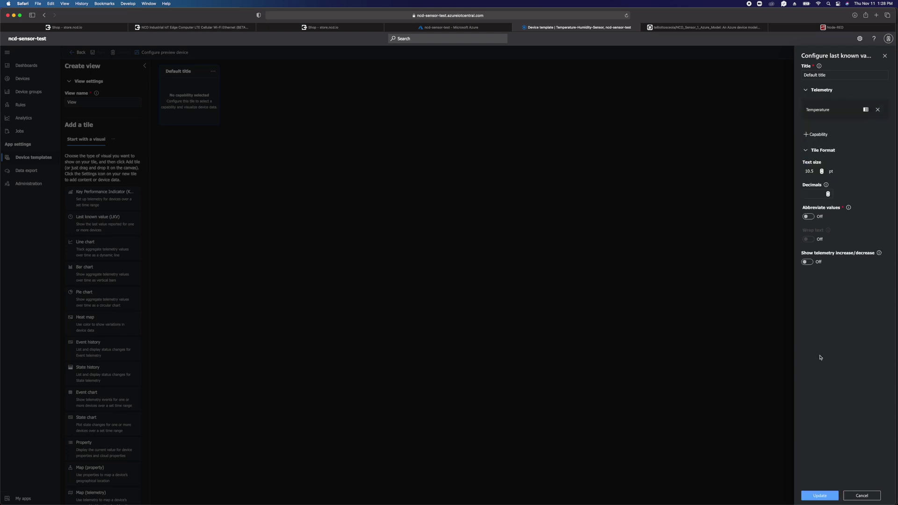
left_click(818, 495)
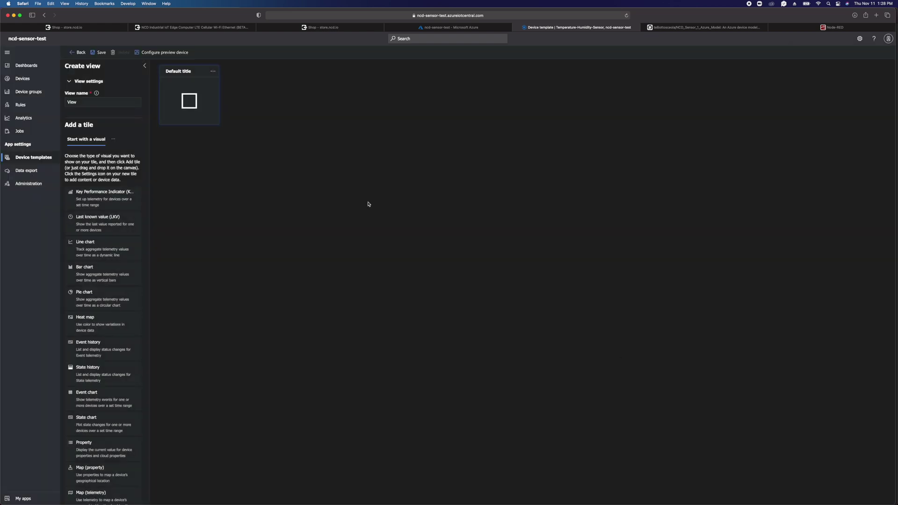
Add a second Last known value (LKV) tile, shrink it to half its width and height, and place it beside the Temperature tile
left_click_drag(81, 222, 209, 174)
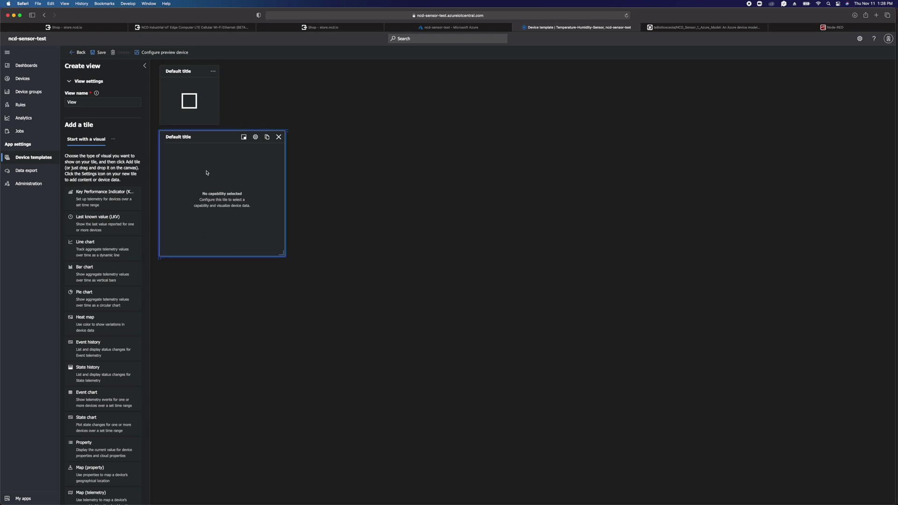
left_click_drag(281, 257, 206, 186)
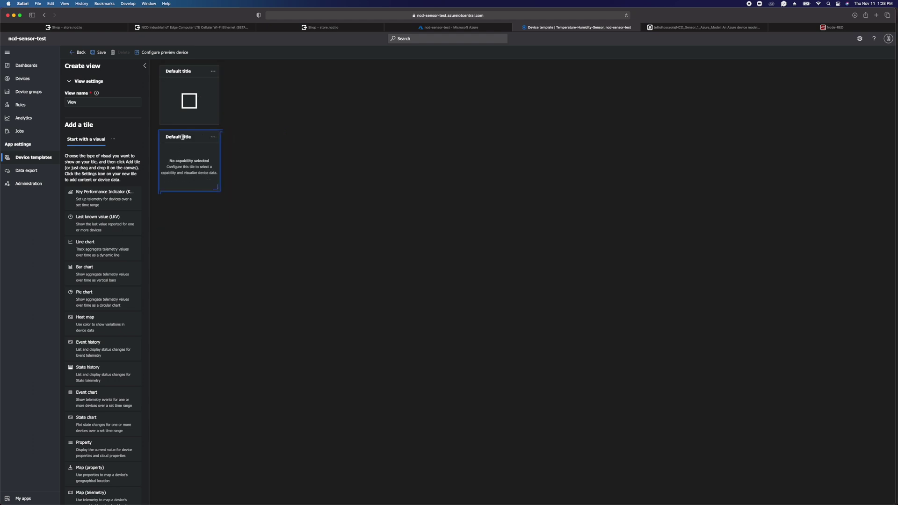
left_click_drag(183, 138, 258, 82)
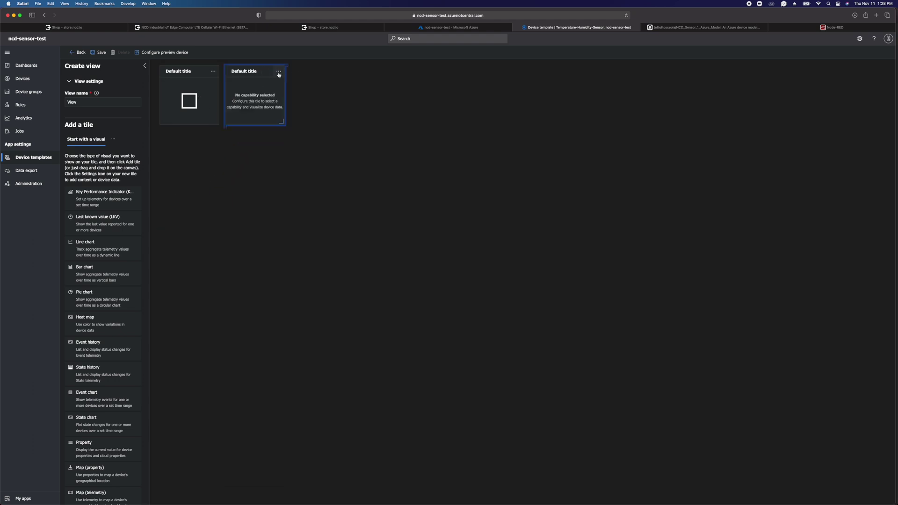
Configure the second Last known value tile to show the Humidity telemetry capability and update it
left_click(279, 72)
left_click(293, 93)
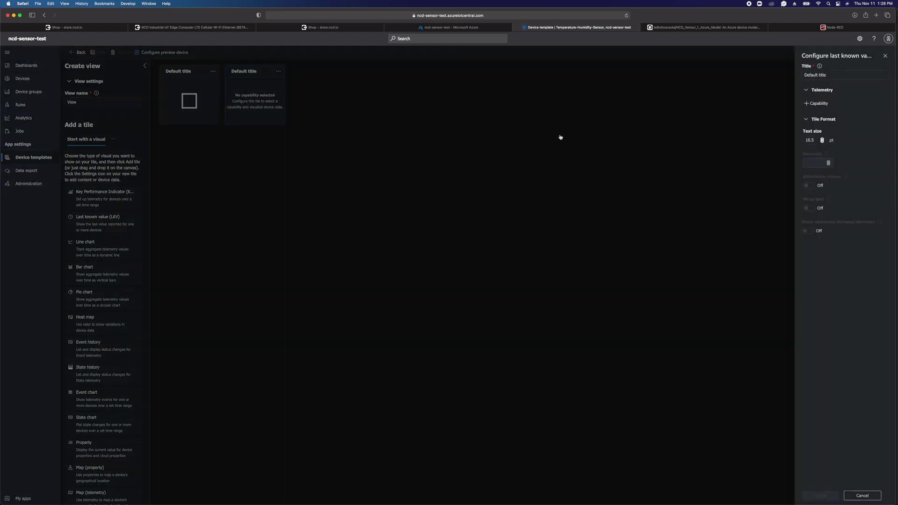
left_click(814, 104)
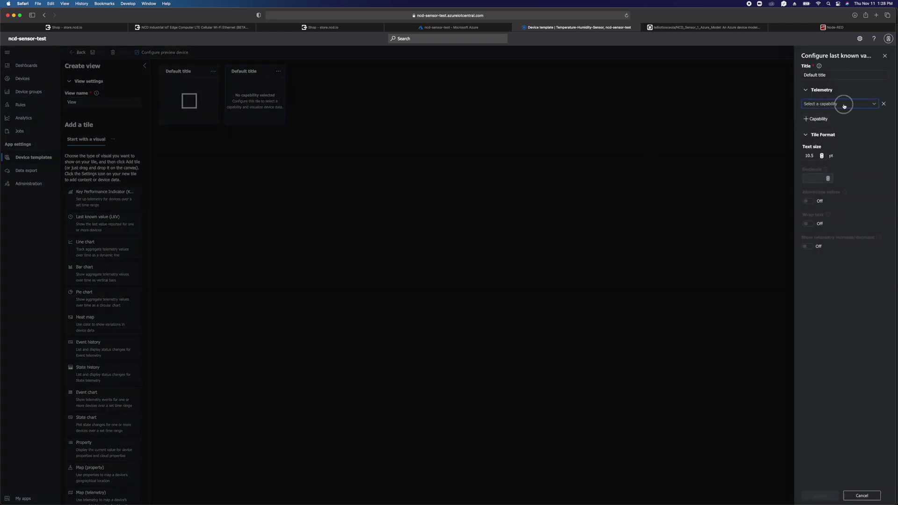
left_click(873, 104)
left_click(820, 126)
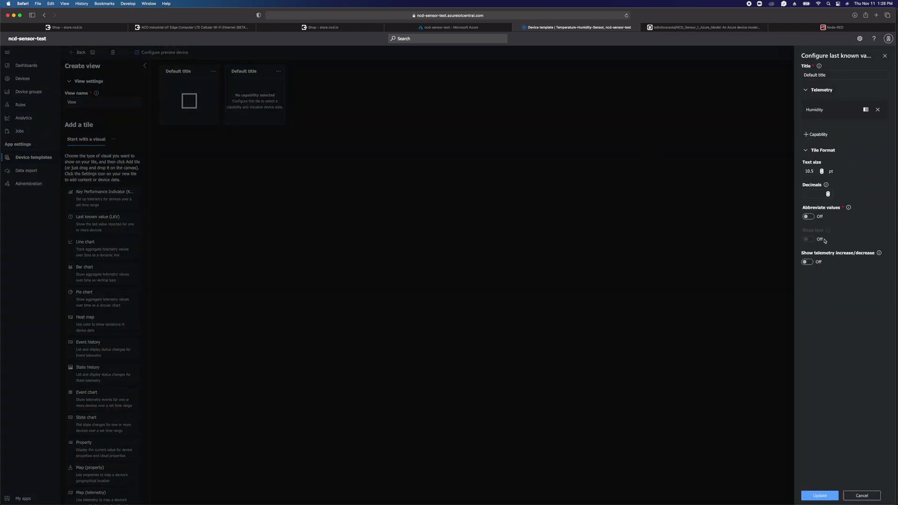
left_click(820, 495)
Add a third small Last known value tile beside the Humidity one and configure it to show the RSSI capability
left_click_drag(98, 217, 350, 124)
left_click(333, 71)
left_click(874, 103)
left_click(820, 127)
left_click(820, 496)
Add a fourth Last known value tile below the first, shrink it to match, and configure it to show Battery Life
left_click_drag(98, 218, 187, 154)
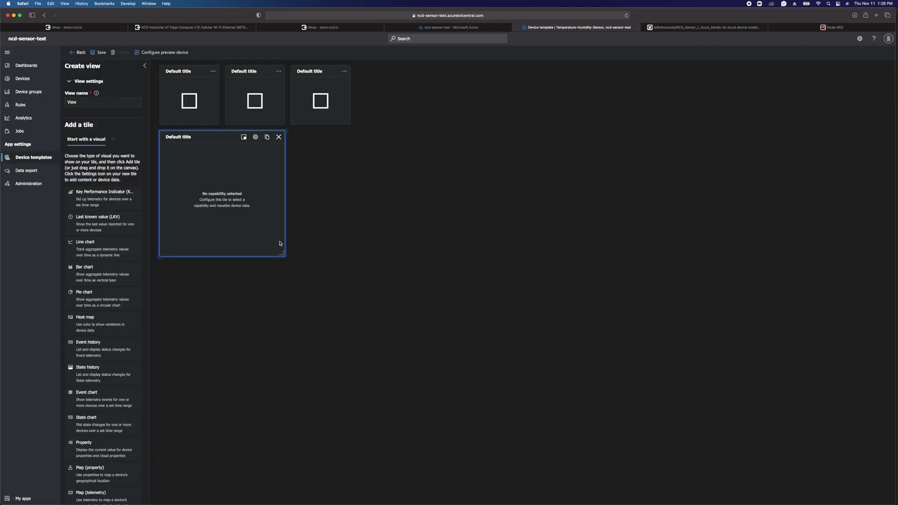
left_click_drag(283, 253, 218, 190)
left_click(201, 136)
left_click(873, 104)
left_click(822, 117)
left_click(820, 495)
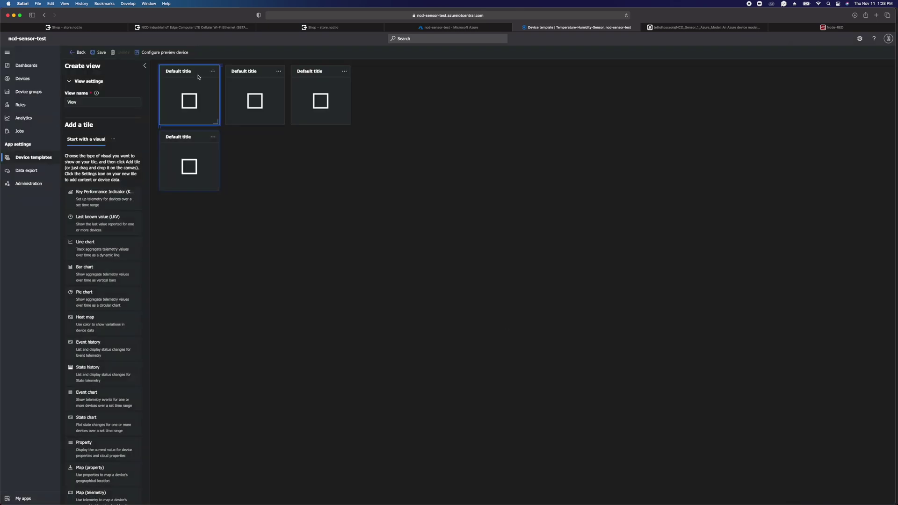
Title the first tile "Temperature" and the second tile in the same row "Humidity"
left_click(201, 72)
type("Temperature")
left_click(820, 495)
left_click(267, 71)
type("Humidity")
left_click(820, 496)
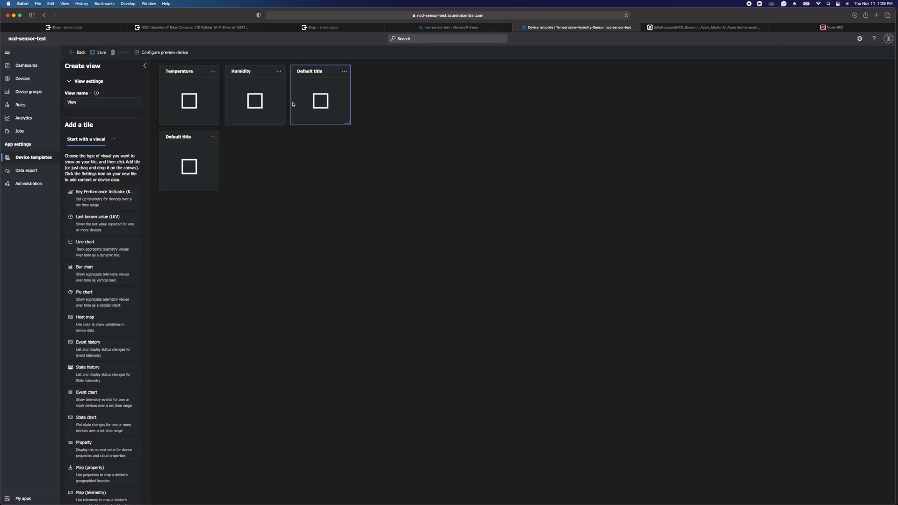
Title the third tile in the upper row "RSSI" and the tile below the Temperature tile "Battery Life"
left_click(333, 71)
left_click(822, 74)
type("RSSI")
left_click(819, 495)
left_click(202, 137)
left_click(822, 74)
type("Battery Life")
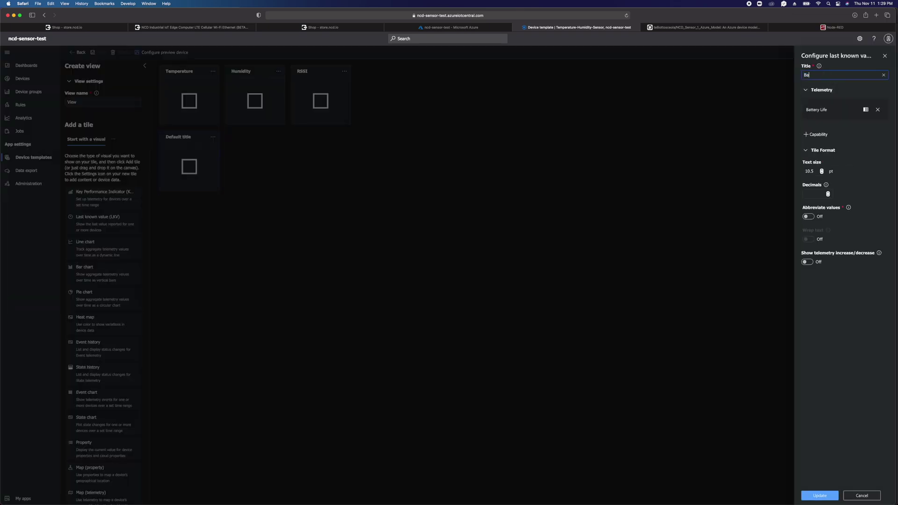
left_click(820, 496)
Add a small Last known value tile beside Battery Life, showing the Transmission Count capability and titled "Transmission Count"
left_click_drag(97, 220, 481, 167)
left_click(267, 136)
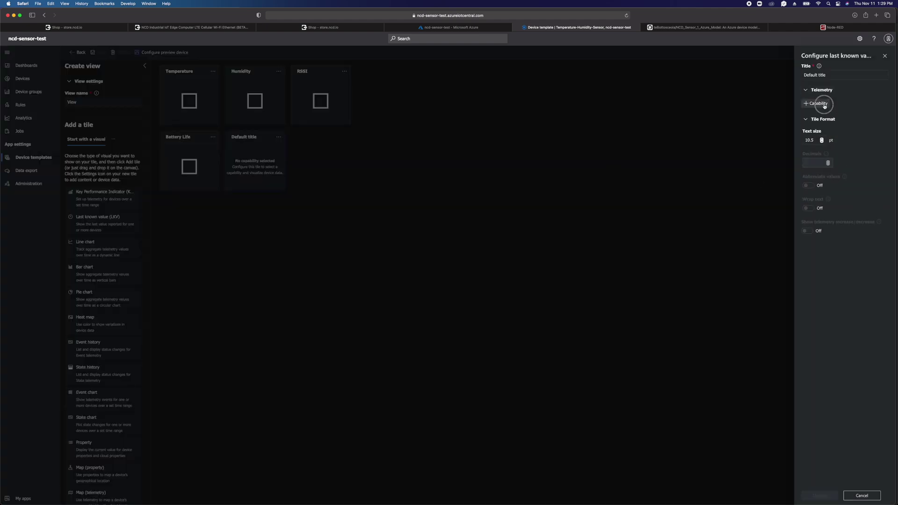
left_click(837, 104)
left_click(828, 157)
left_click(822, 74)
type("Transmission Count")
left_click(819, 495)
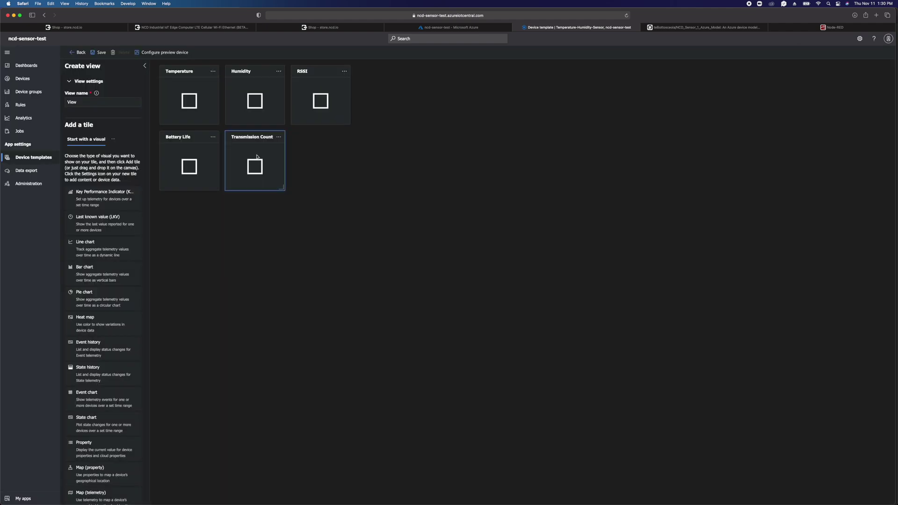
Add a Property tile below the Battery Life tile and widen it to span three small tiles
left_click_drag(91, 445, 169, 85)
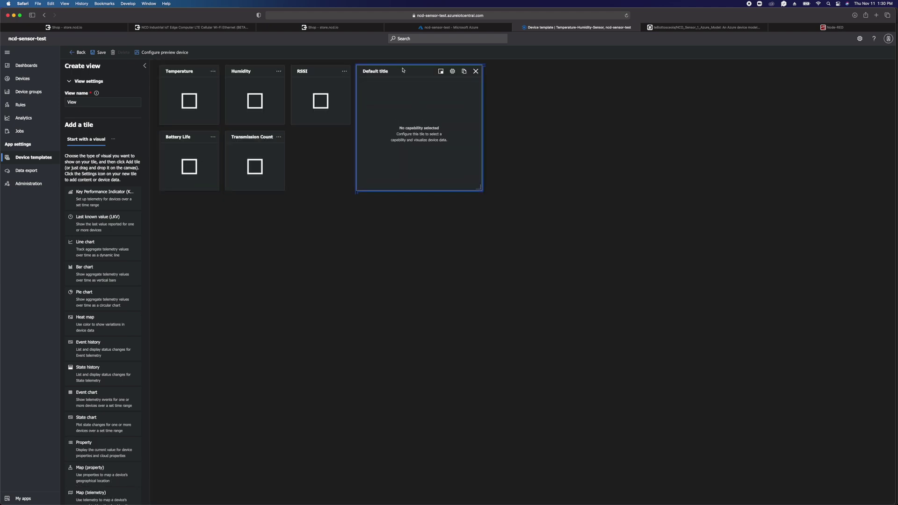
left_click_drag(379, 80, 200, 211)
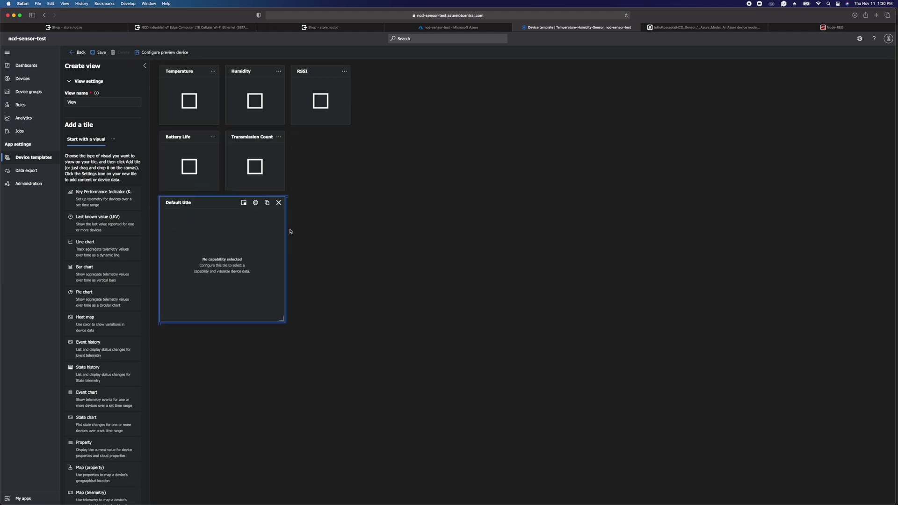
left_click_drag(282, 319, 345, 348)
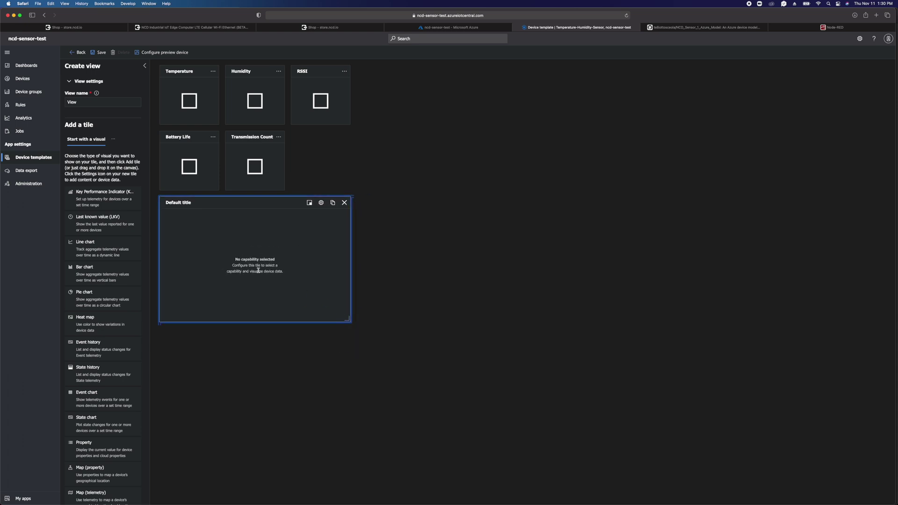
Add the Wireless Serial Number property to the Property tile and title the tile "Device Info"
left_click(320, 203)
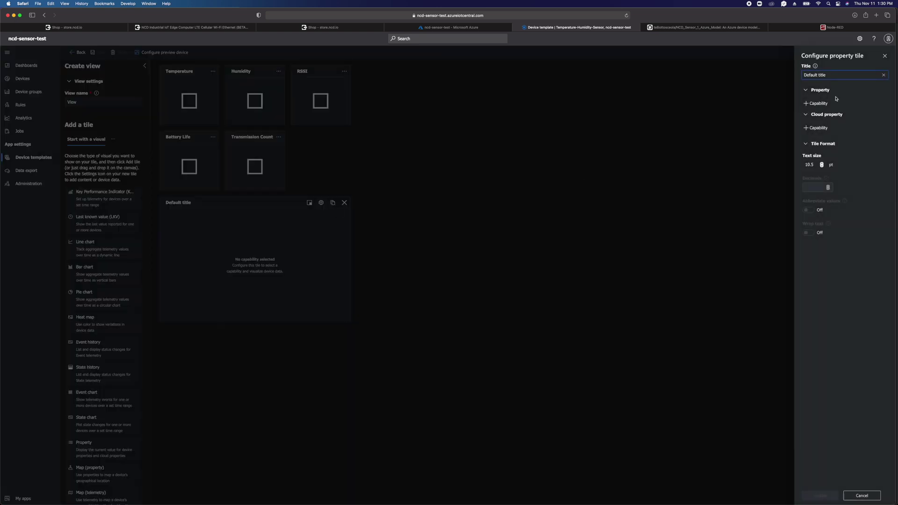
left_click(820, 90)
left_click(820, 90)
left_click(814, 103)
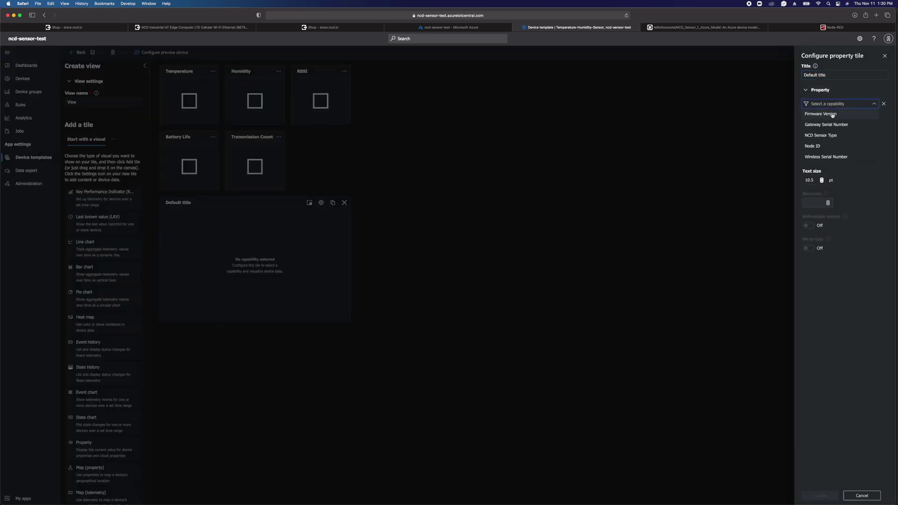
left_click(829, 157)
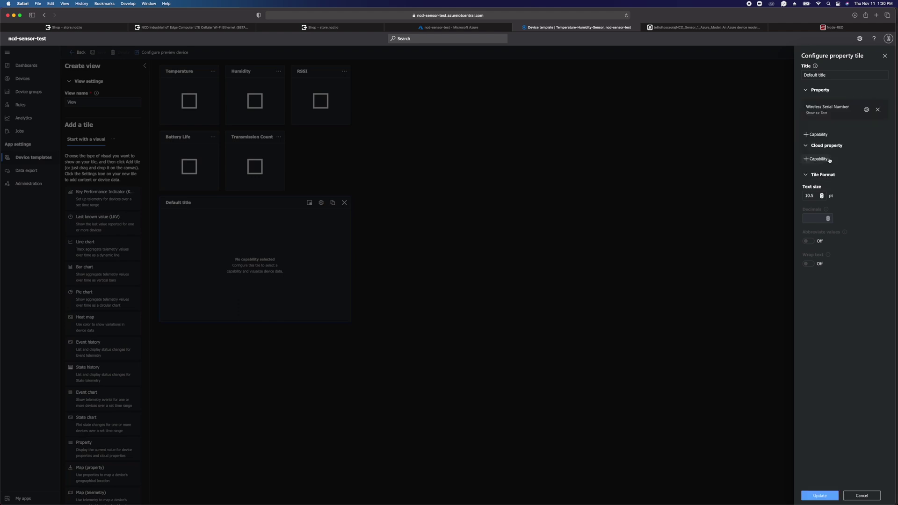
left_click(829, 74)
key("super+a")
type("Device")
Add the Gateway Serial Number and Firmware Version properties to the Device Info tile
left_click(820, 135)
left_click(849, 135)
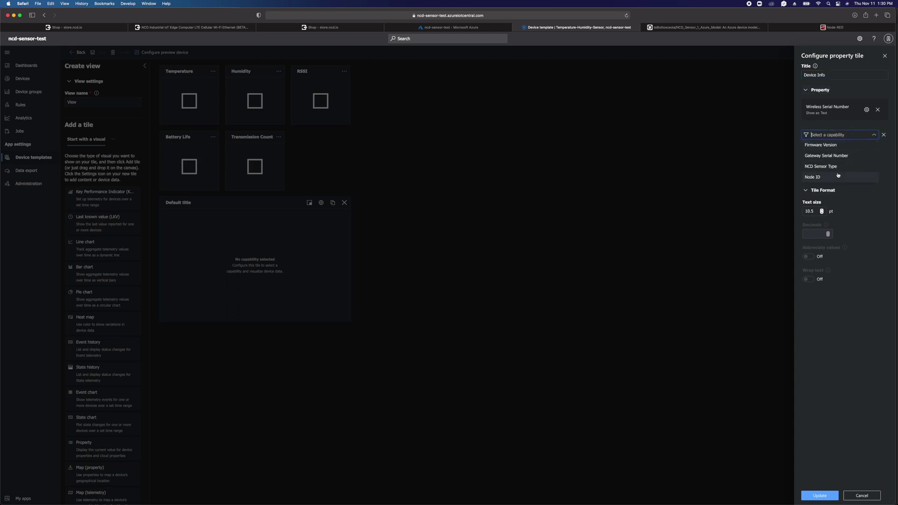
left_click(829, 156)
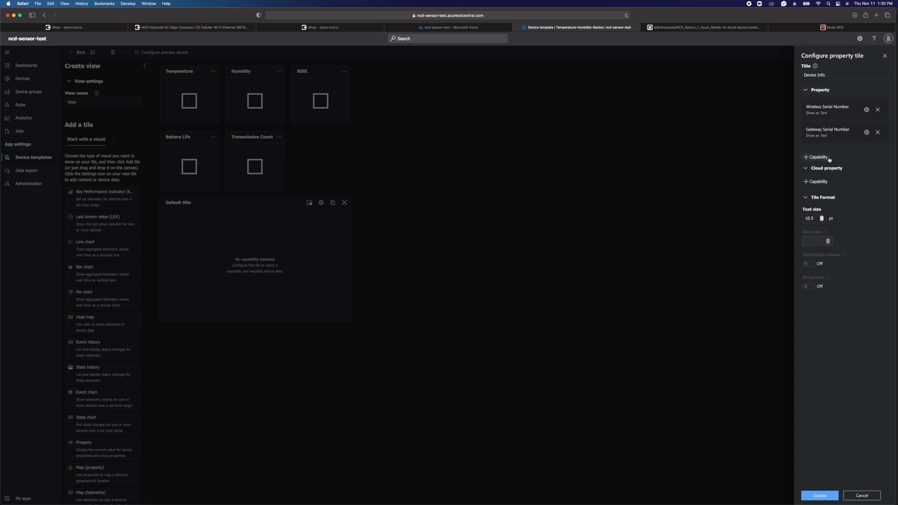
left_click(815, 157)
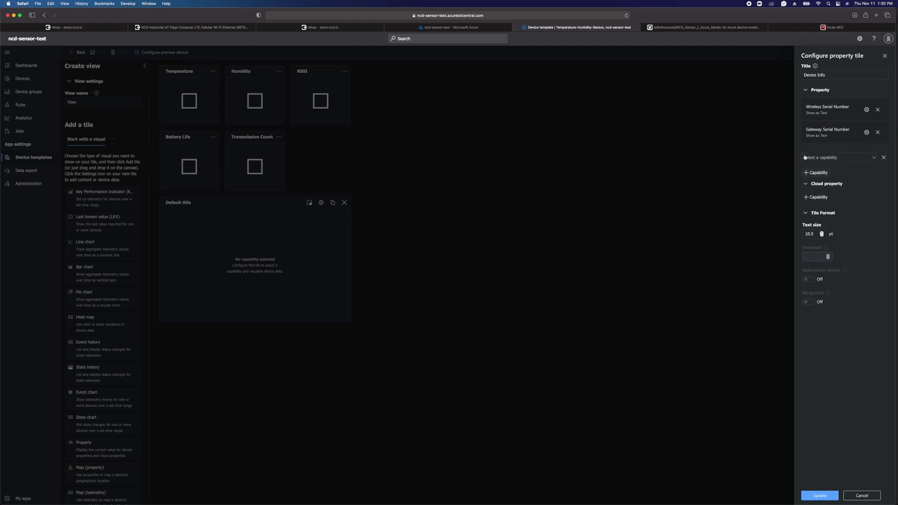
left_click(837, 158)
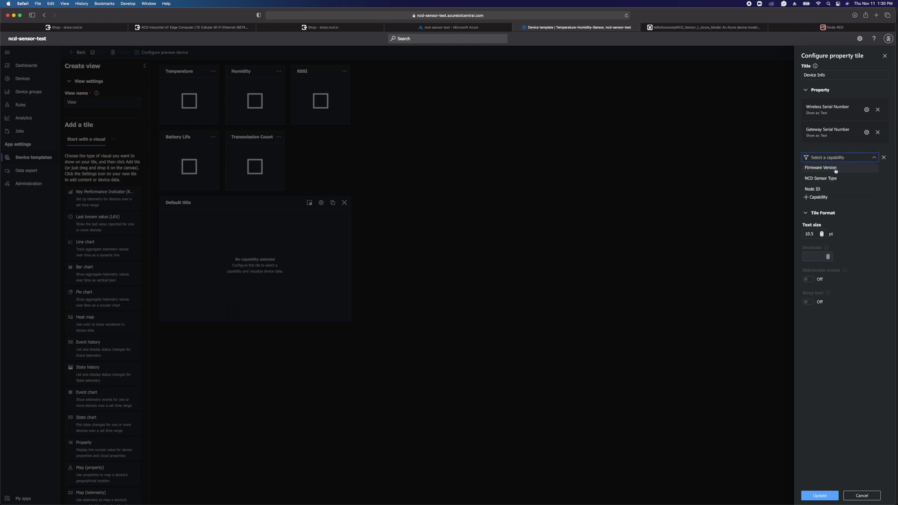
left_click(836, 169)
Add the NCD Sensor Type and Node ID properties to the Device Info tile and update it
left_click(817, 180)
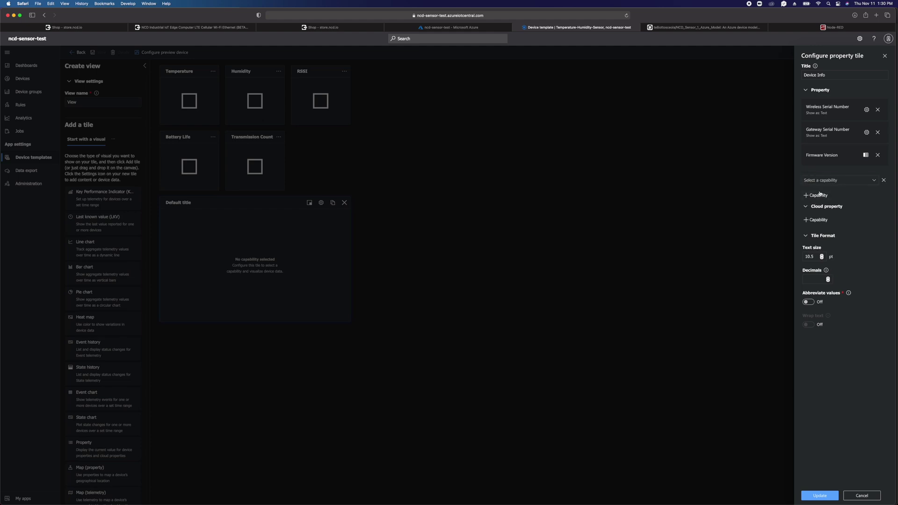
left_click(824, 199)
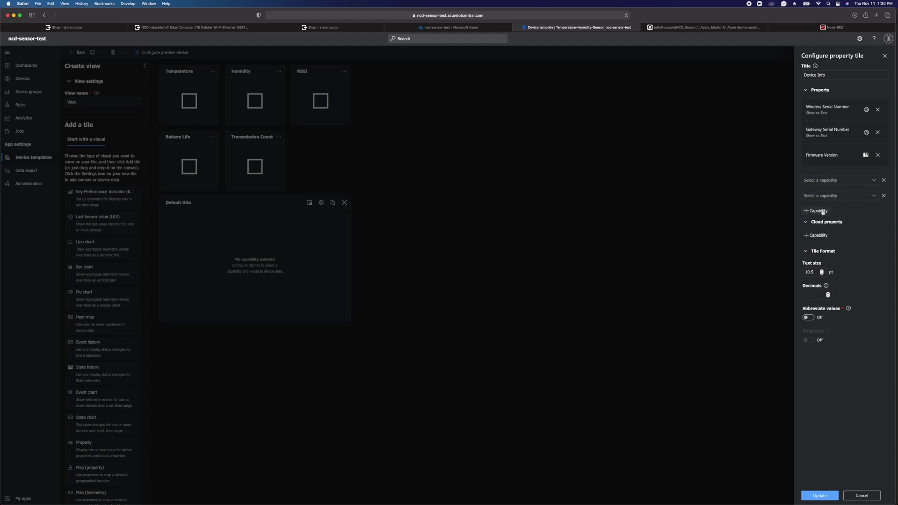
left_click(839, 180)
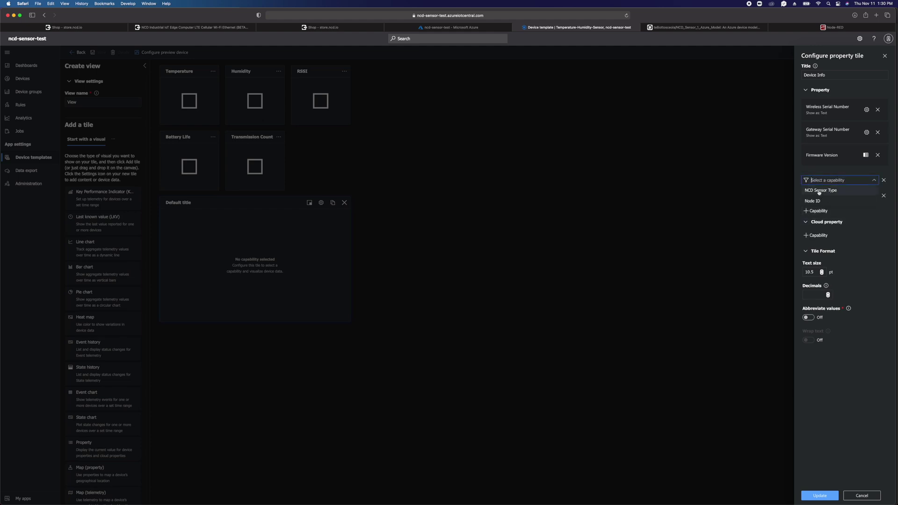
left_click(819, 190)
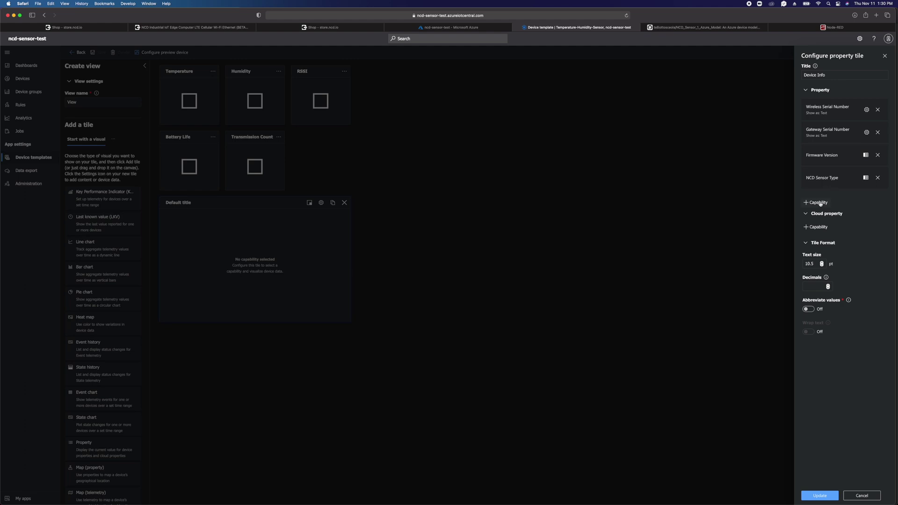
left_click(820, 203)
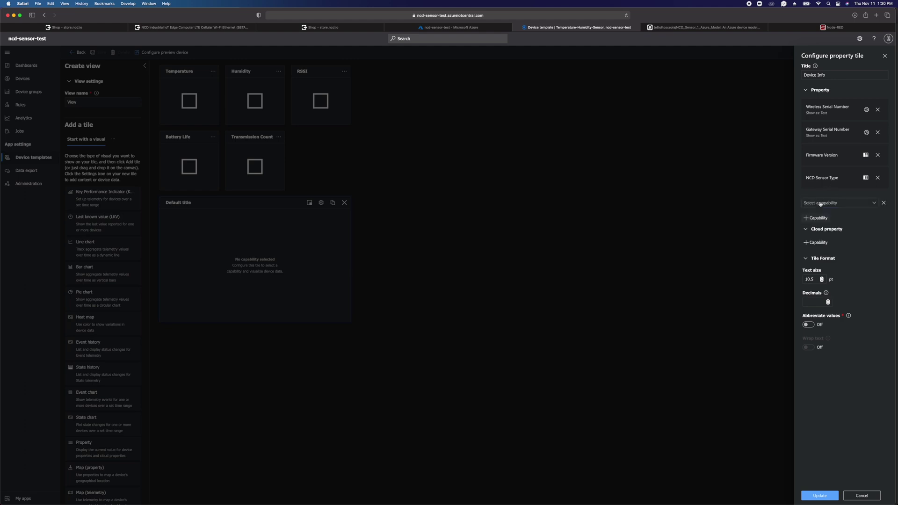
left_click(840, 204)
left_click(819, 214)
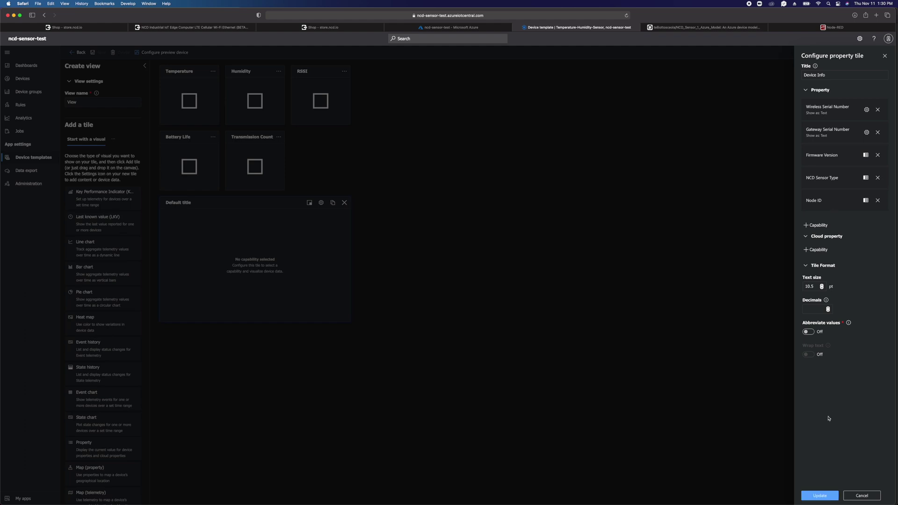
left_click(820, 496)
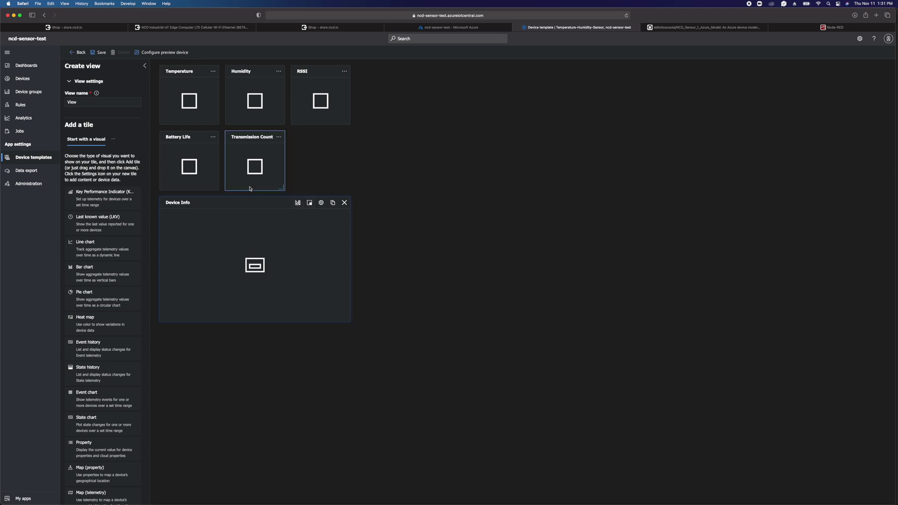
Save the view and publish the Temperature-Humidity-Sensor device template with it
left_click(103, 53)
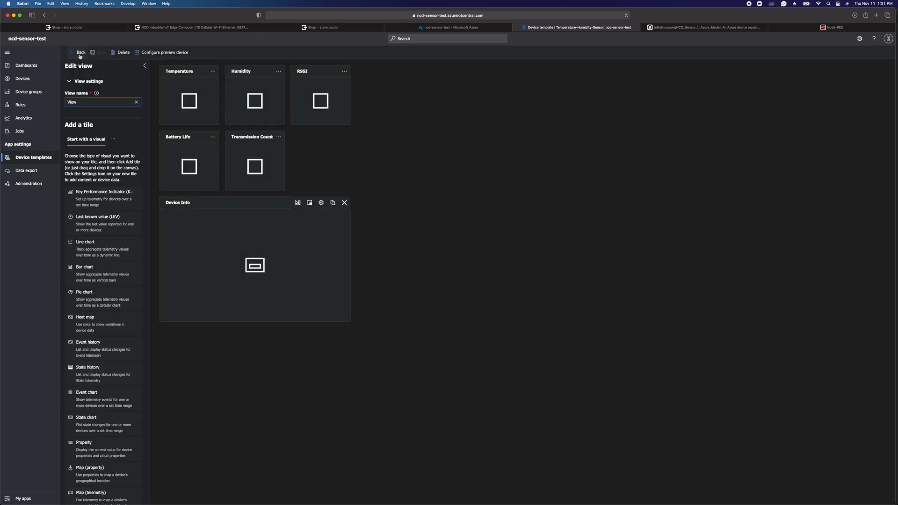
left_click(79, 53)
left_click(155, 53)
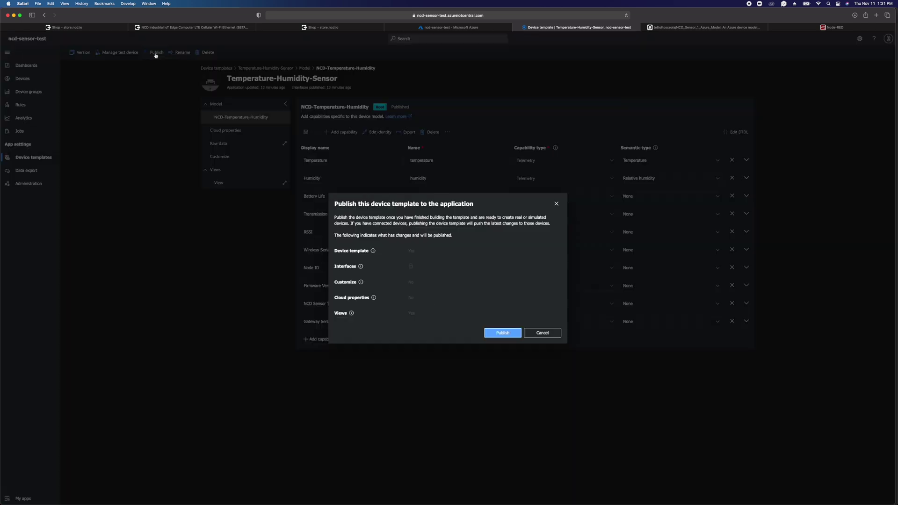
left_click(505, 334)
Open My-Sensor from the device list and examine the telemetry and Device Info tiles in its View
left_click(34, 79)
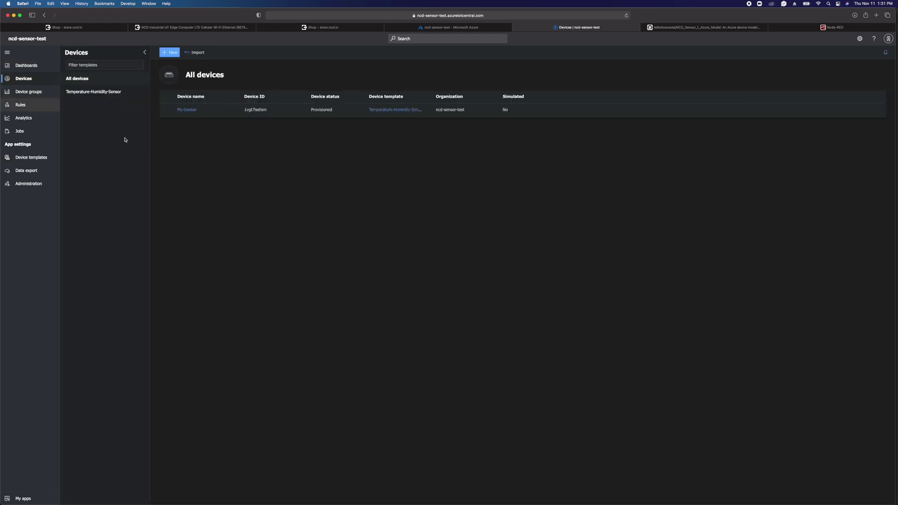
left_click(222, 110)
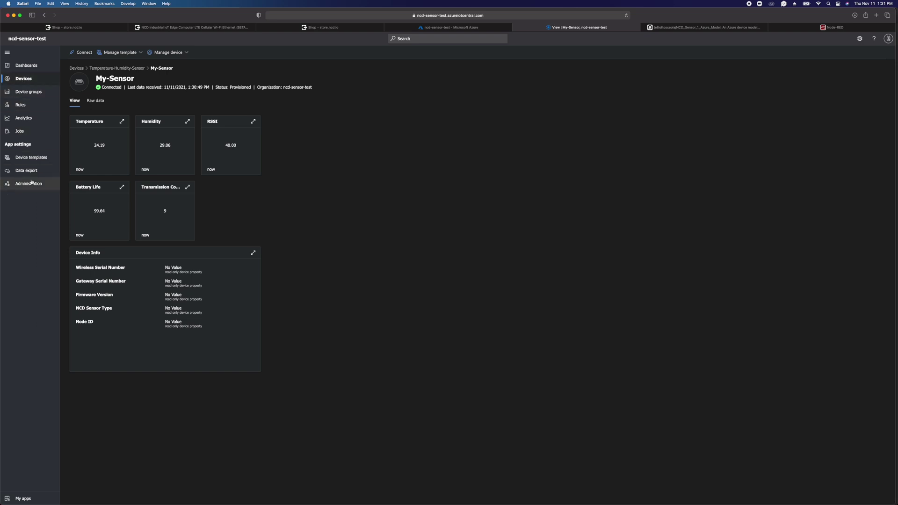
Reopen the View in the Temperature-Humidity-Sensor template, look through the available tile visuals, and return to the device list
left_click(27, 156)
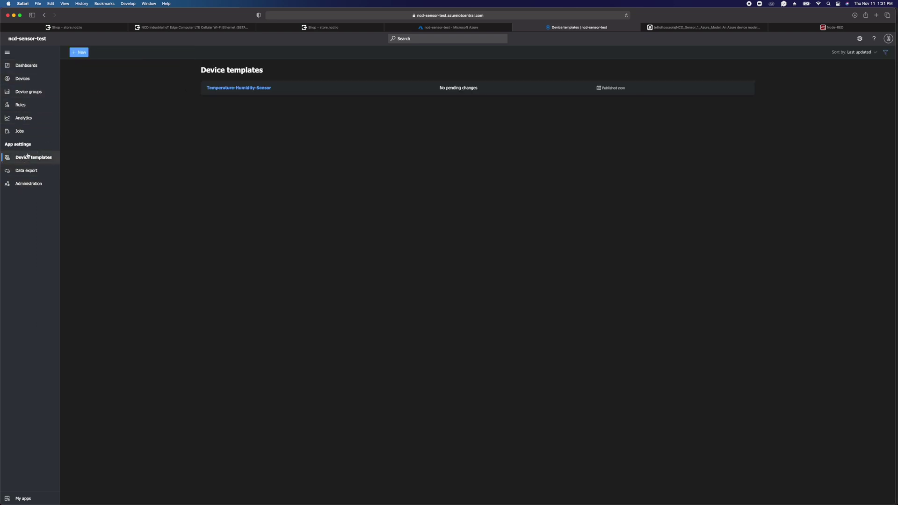
left_click(256, 89)
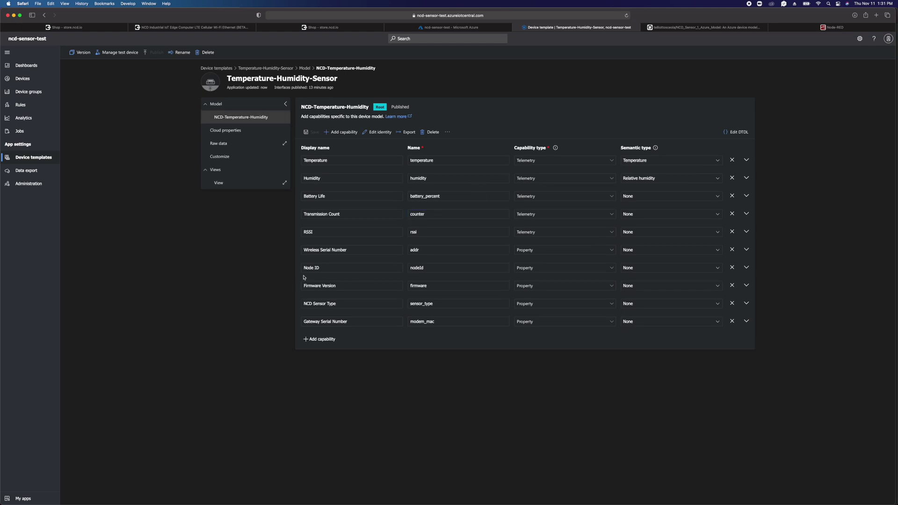
left_click(230, 182)
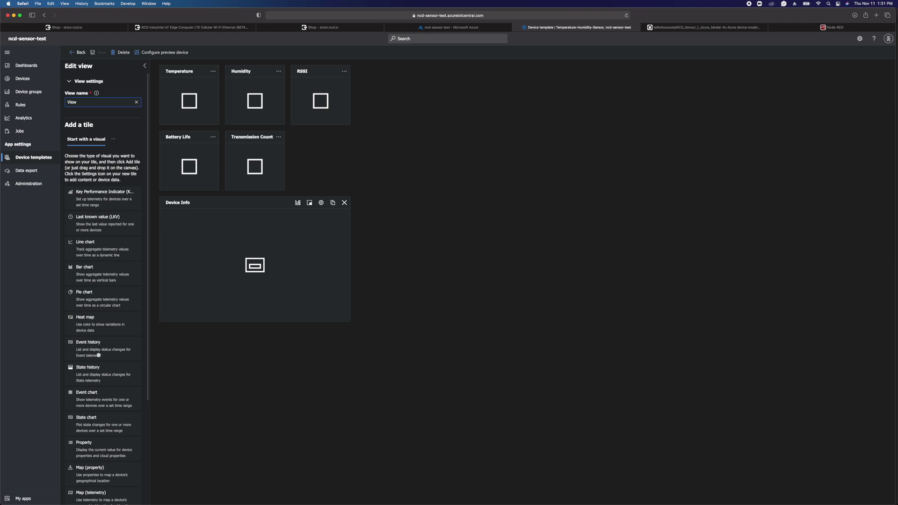
scroll(99, 357, "down", 3)
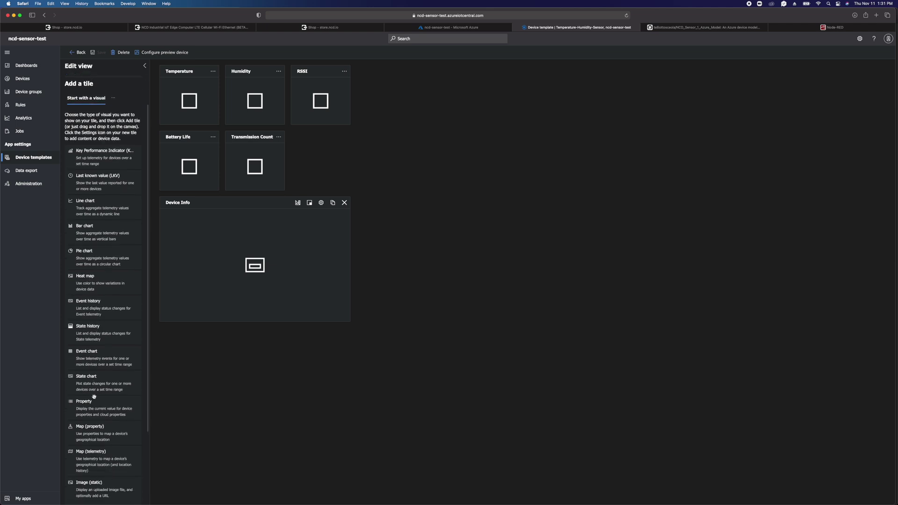
scroll(94, 397, "down", 3)
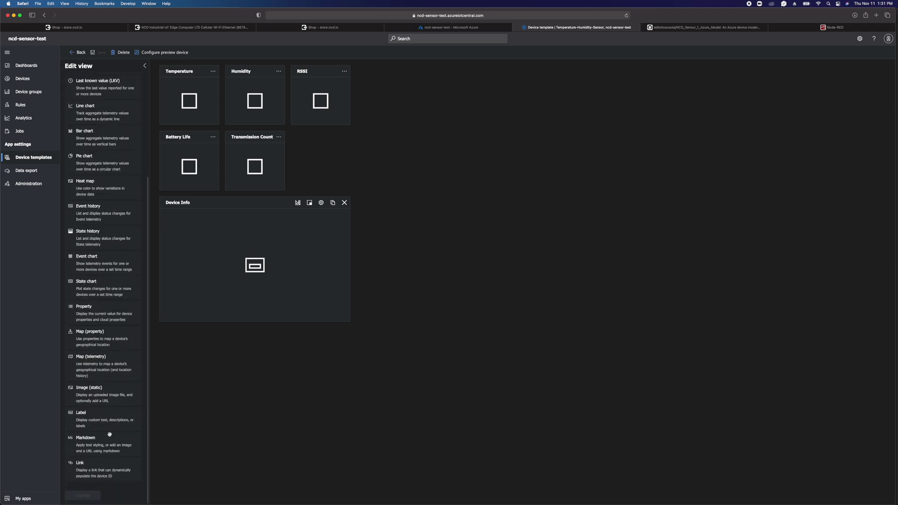
scroll(93, 308, "up", 6)
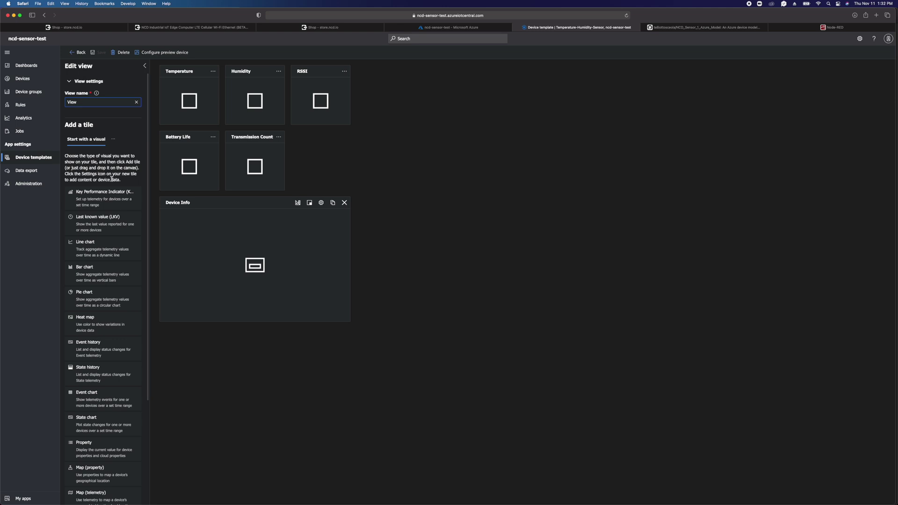
left_click(47, 79)
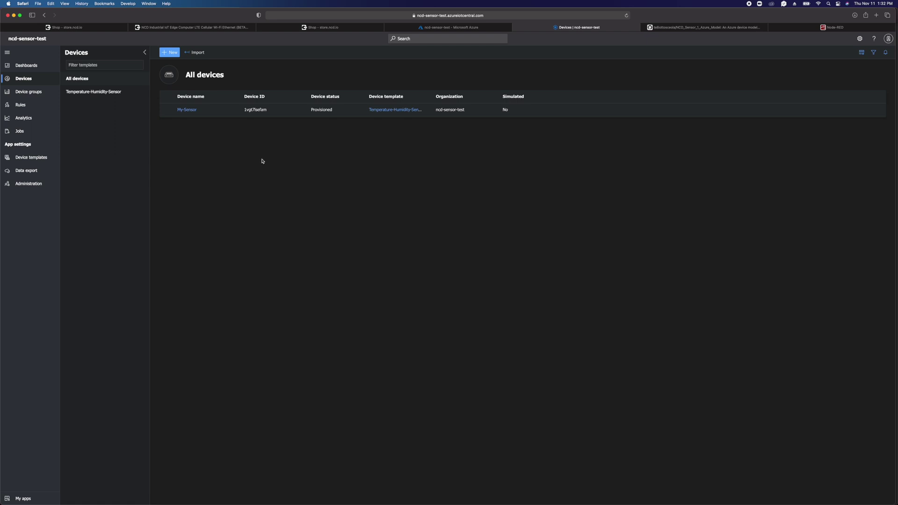